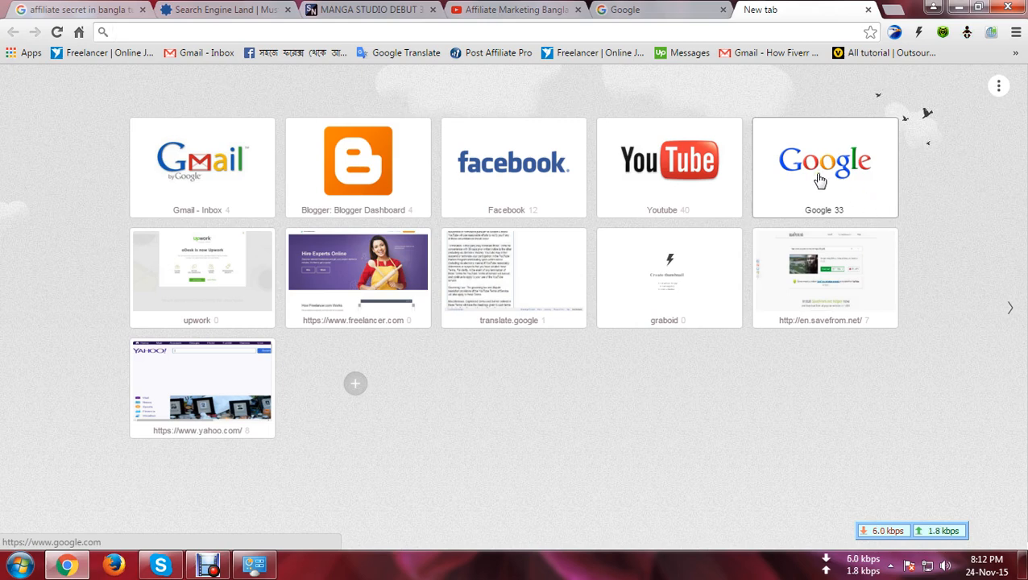
left_click(814, 188)
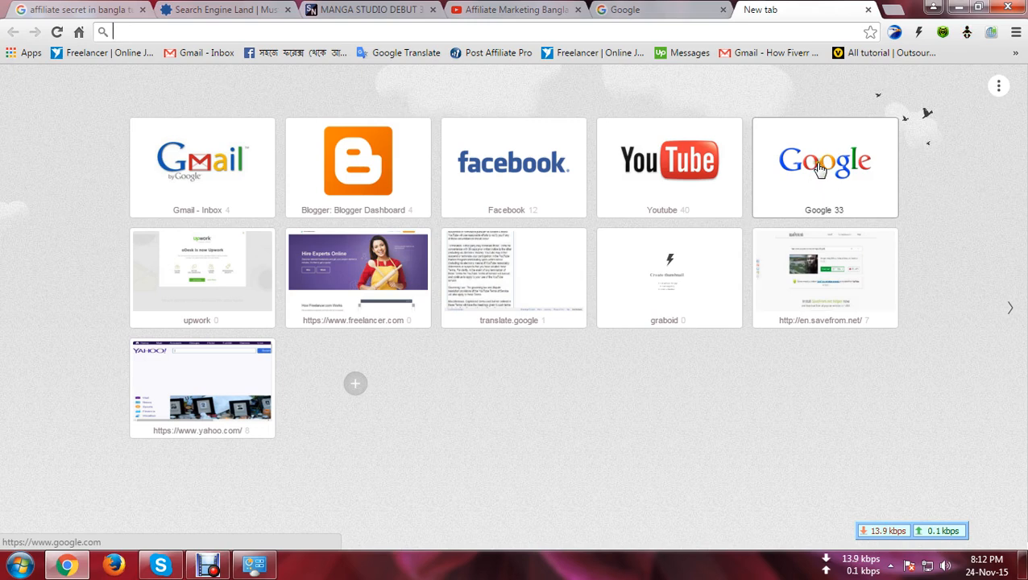
left_click(404, 210)
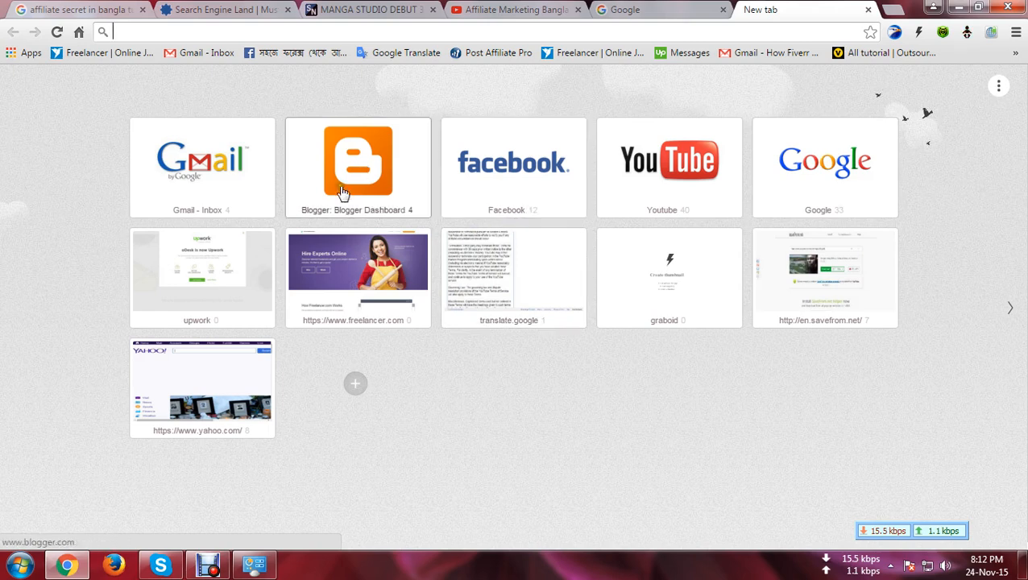
left_click(828, 198)
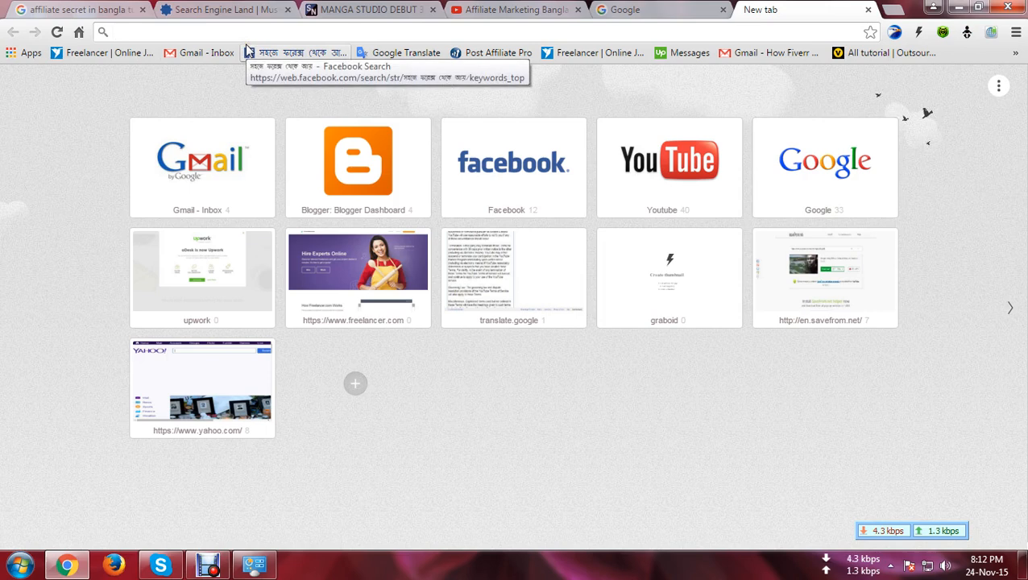
type("wwww.")
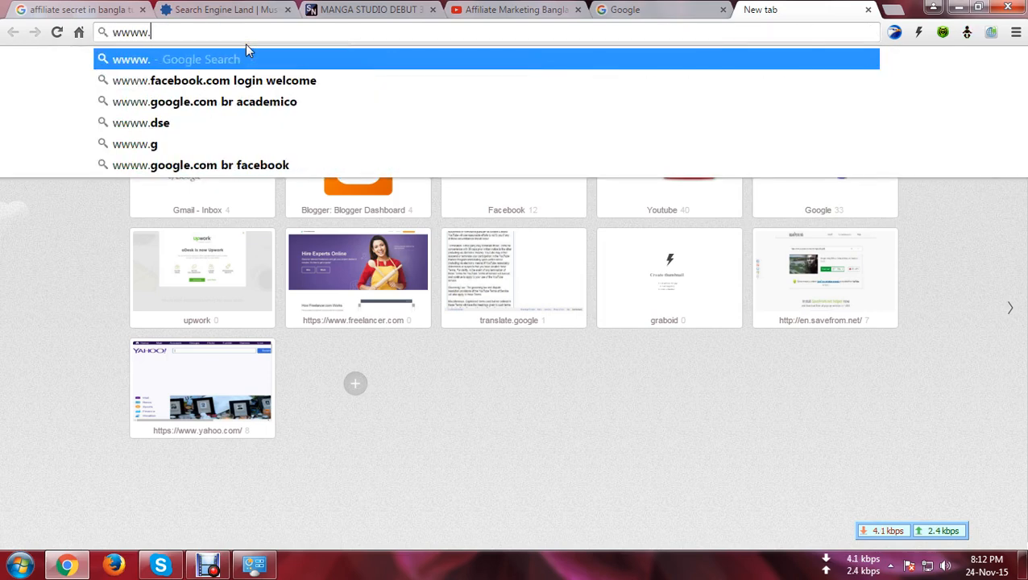
key("BackSpace")
key("BackSpace")
type(".go")
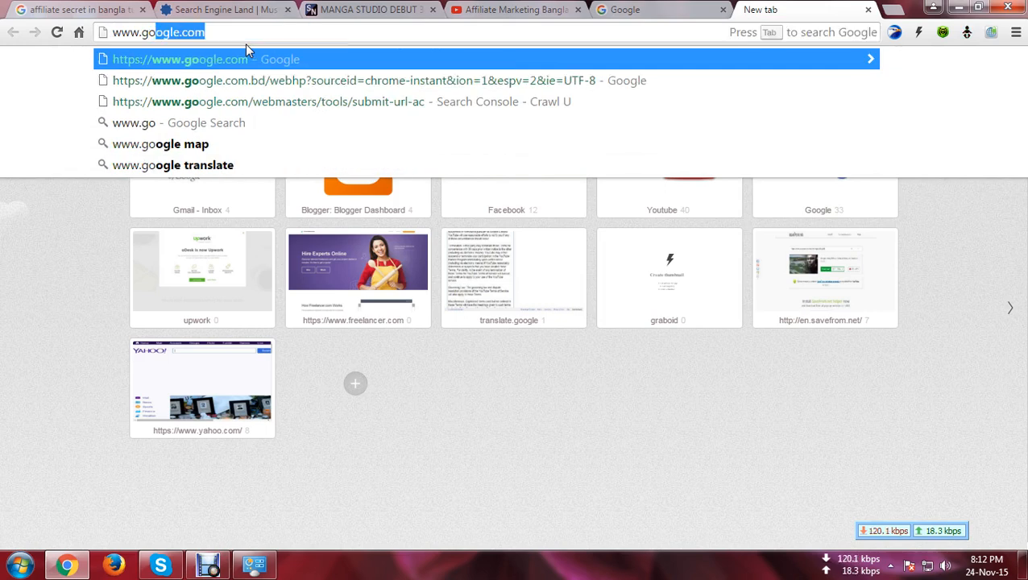
key("Return")
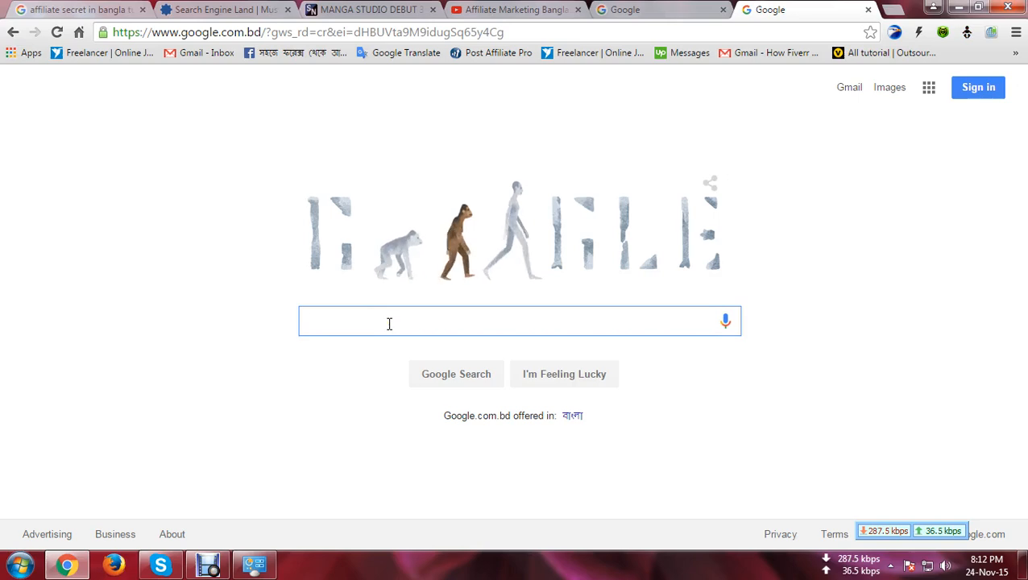
Step: Search Google for 'google spreadsheet' and scroll through the results
type("g")
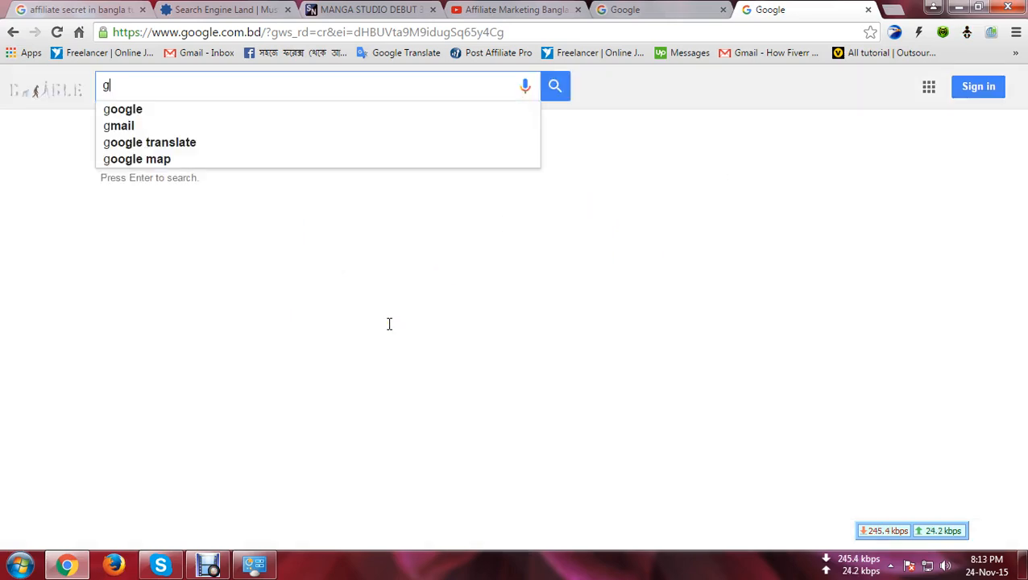
type("oogl")
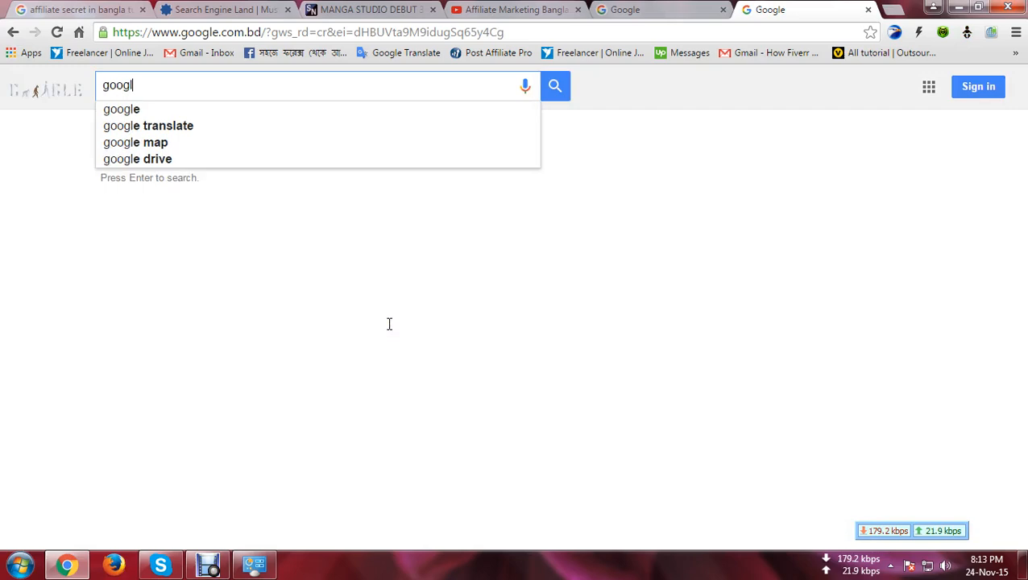
type("e spp")
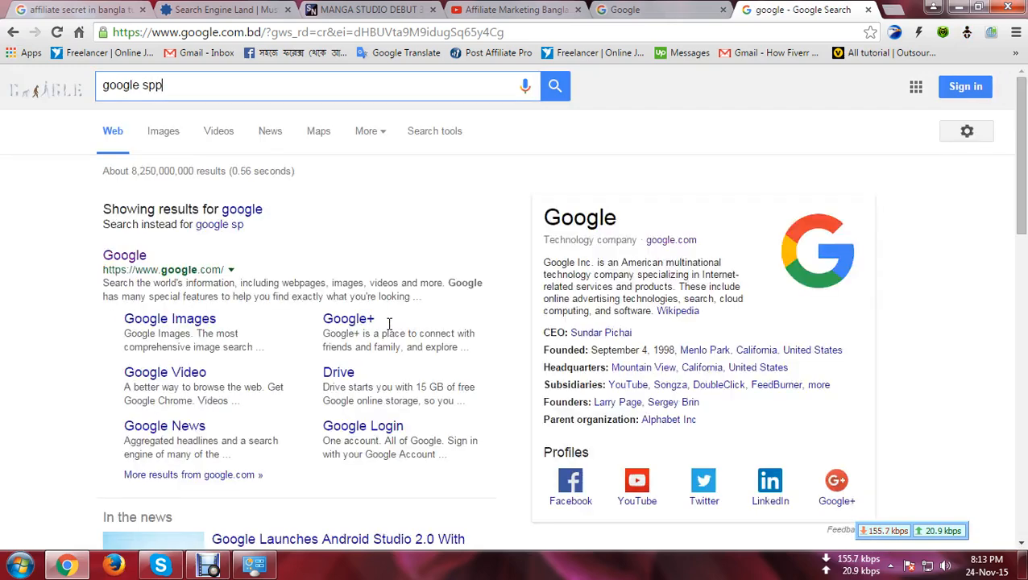
type("re")
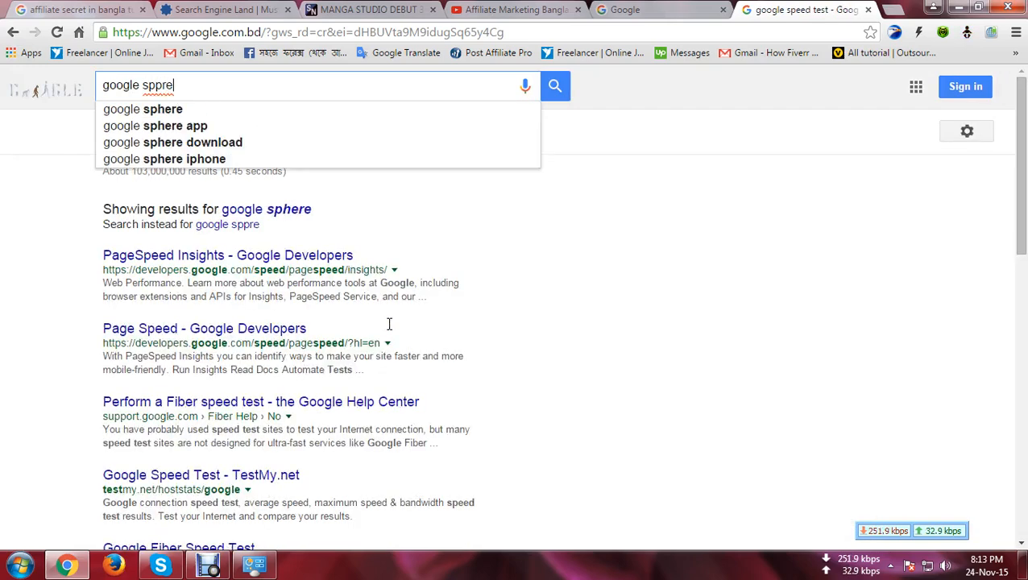
key("BackSpace")
key("BackSpace")
key("BackSpace")
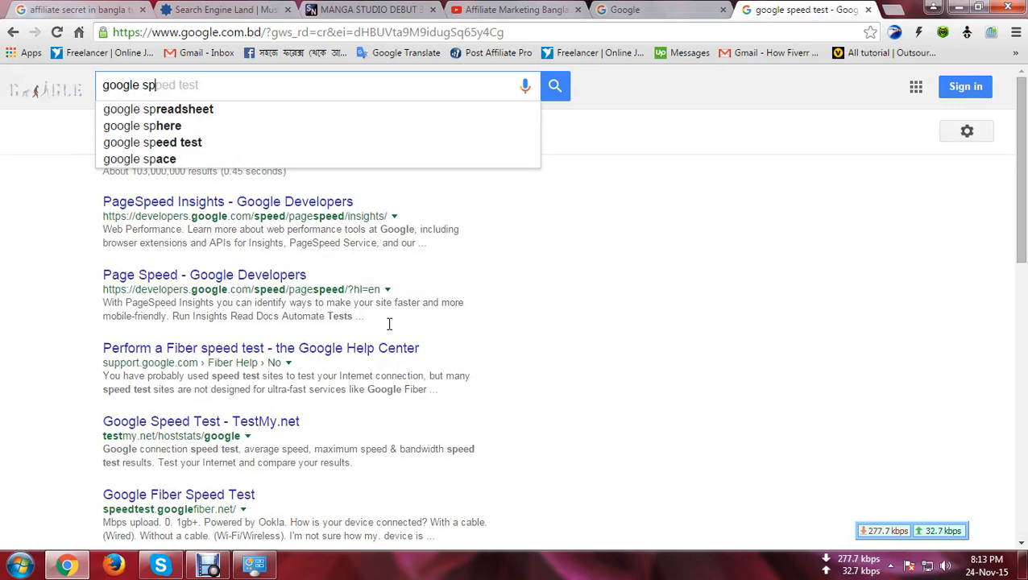
type("r")
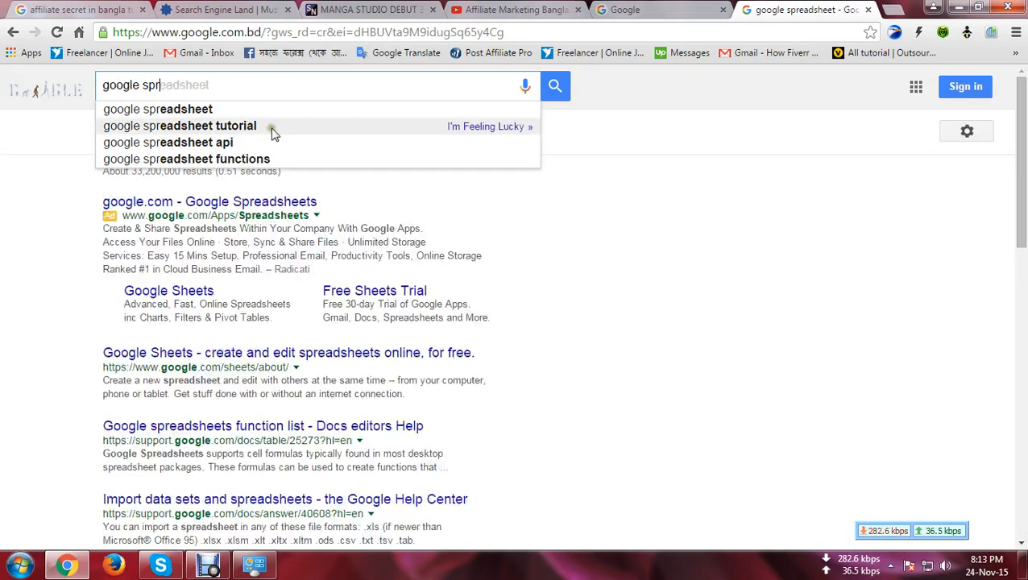
left_click(216, 113)
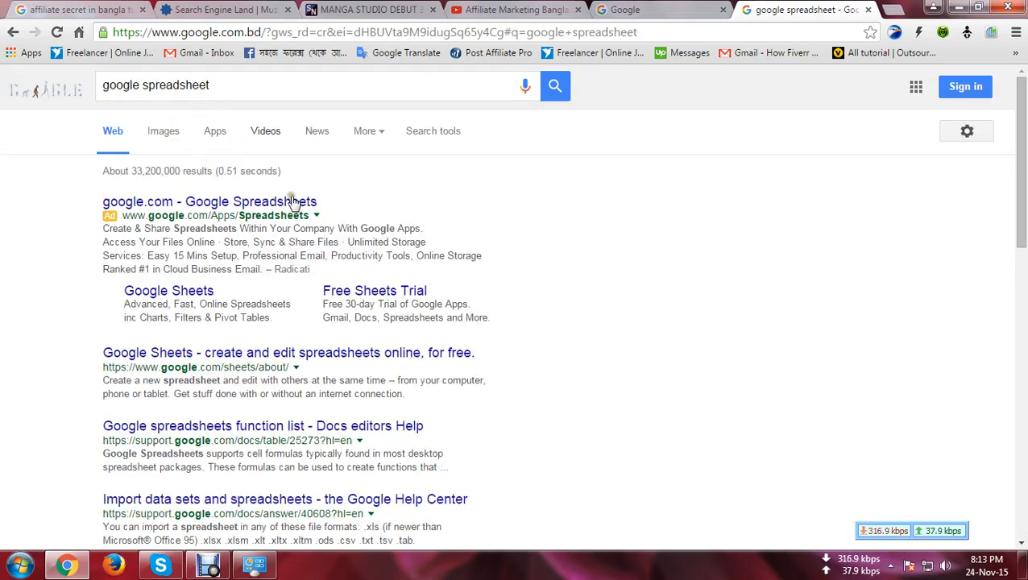
scroll(354, 222, "down", 2)
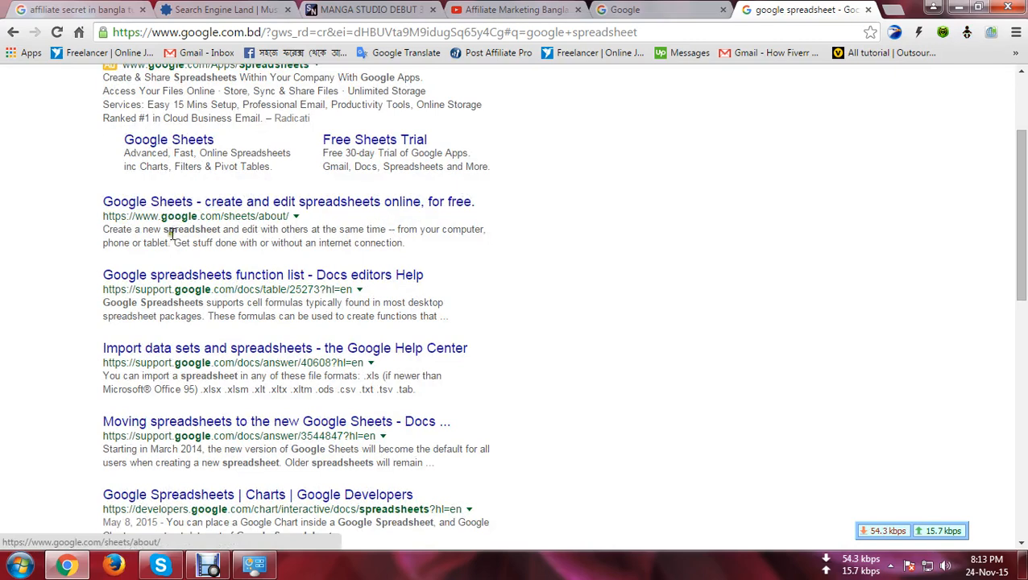
scroll(194, 226, "up", 2)
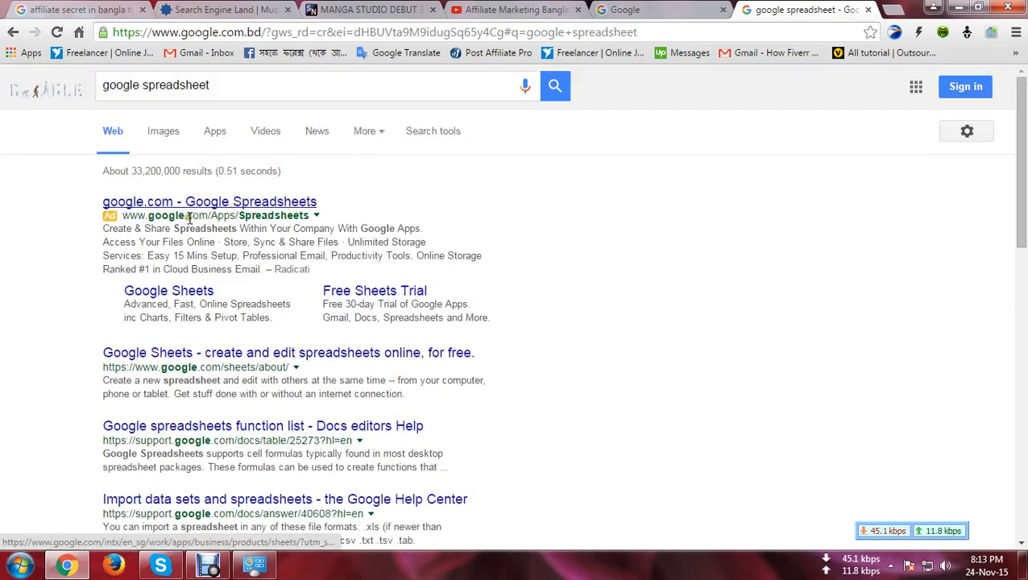
scroll(215, 255, "down", 1)
Step: Try the advertised Sheets link, return to the results, then open the Google Sheets product page
left_click(171, 216)
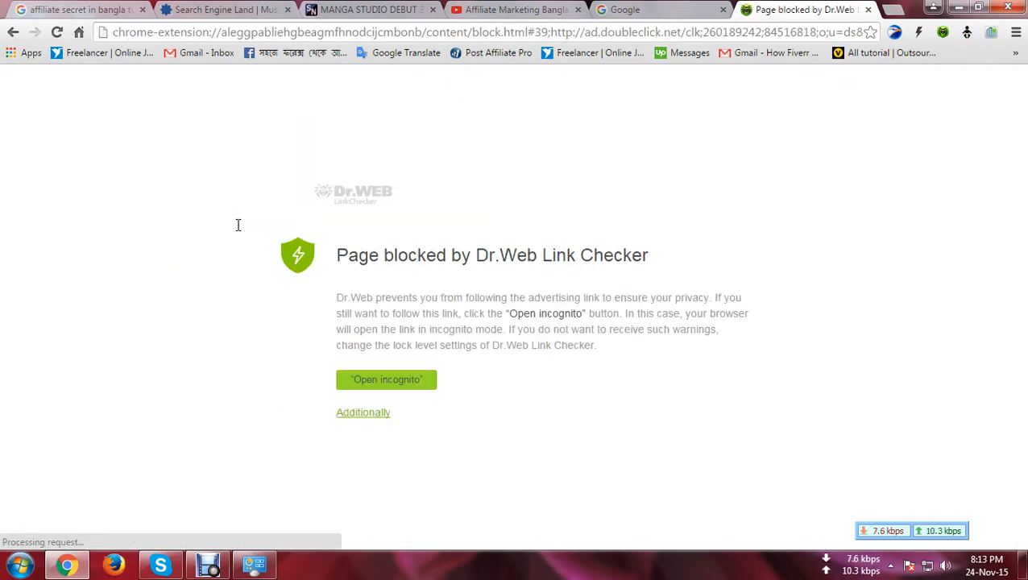
left_click(11, 31)
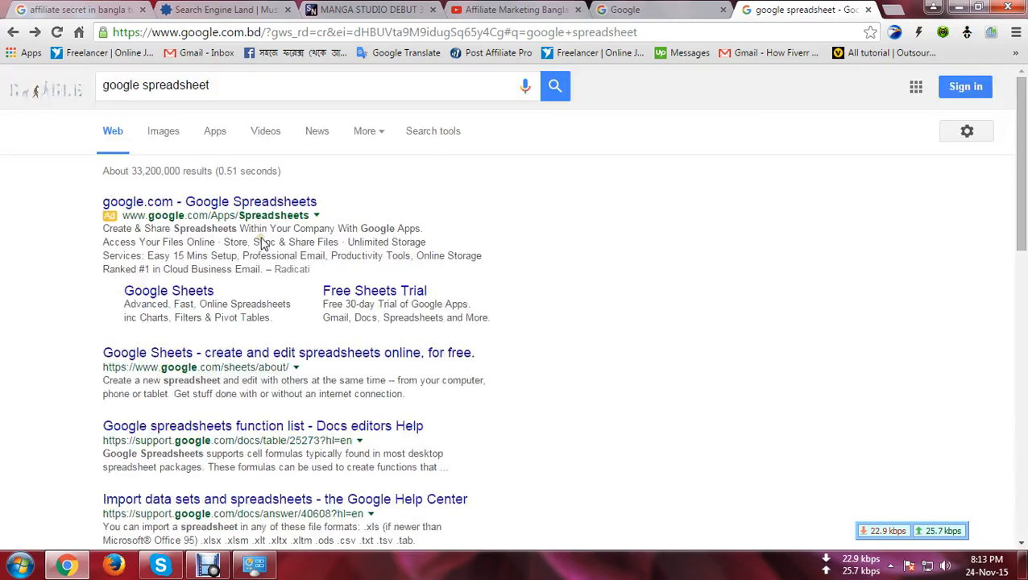
left_click(192, 355)
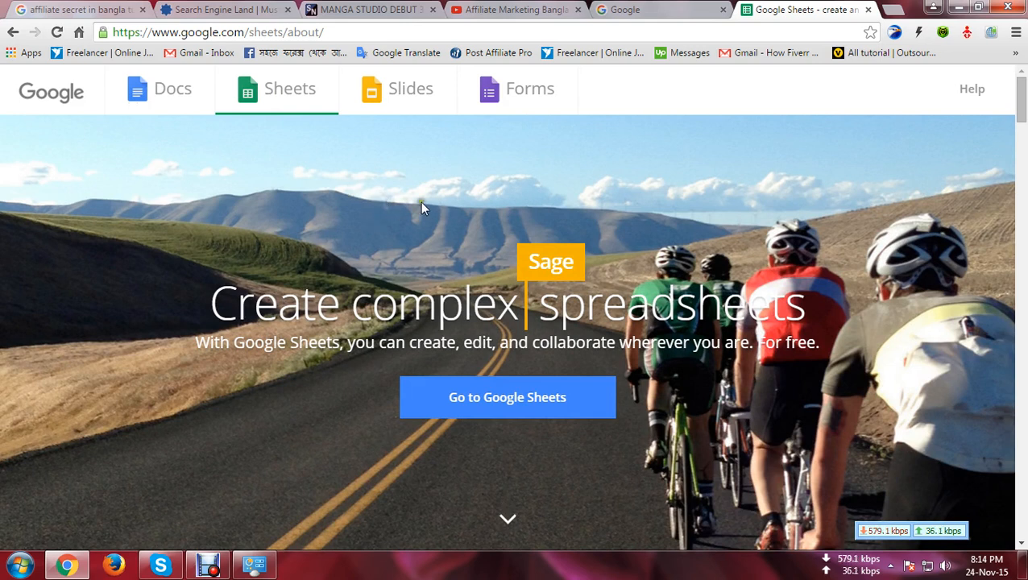
Step: Reload the Sheets product page and follow its 'Go to Google Sheets' link
left_click(272, 92)
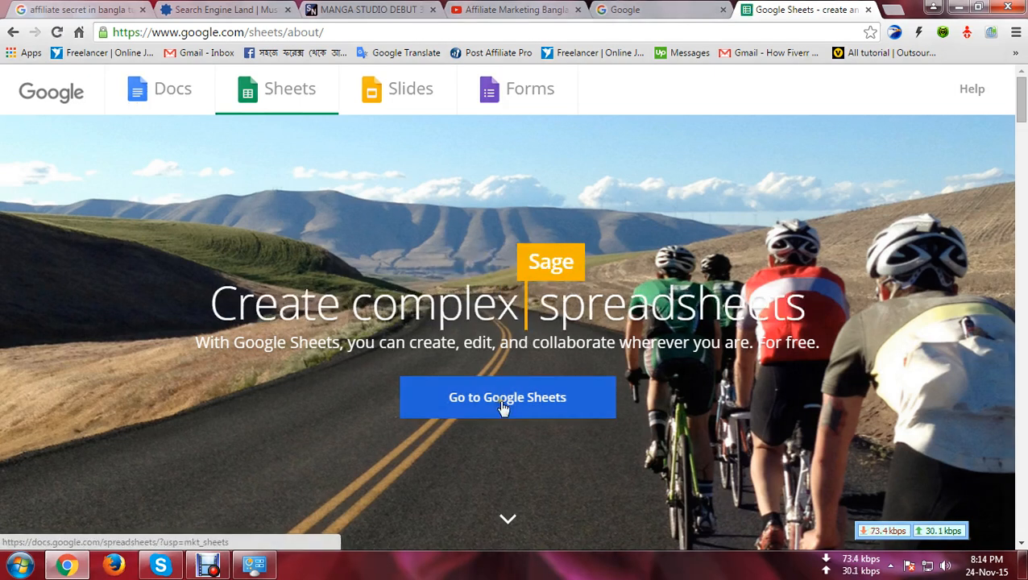
left_click(501, 403)
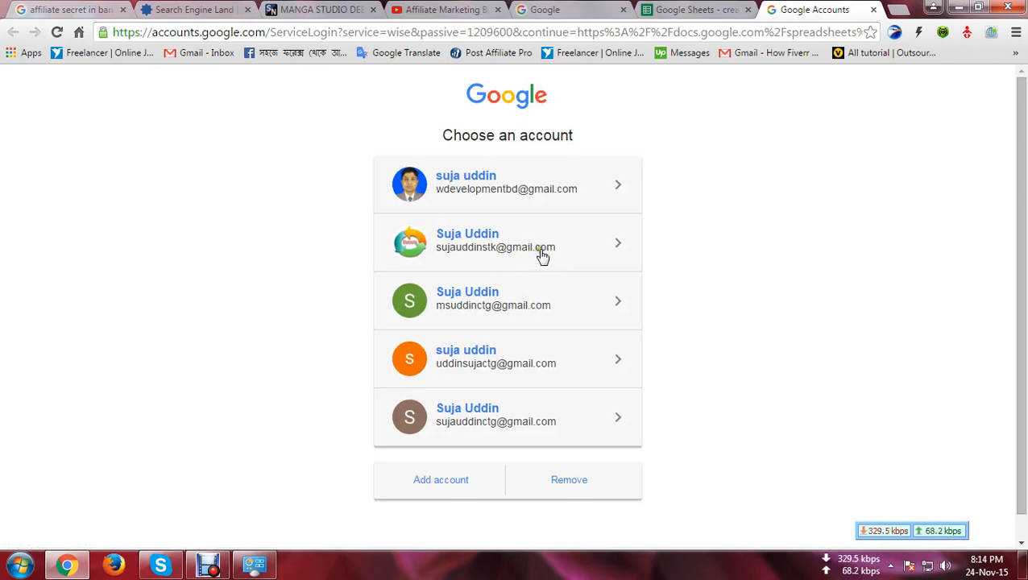
Step: Choose the second saved account and sign in with its saved password
left_click(471, 252)
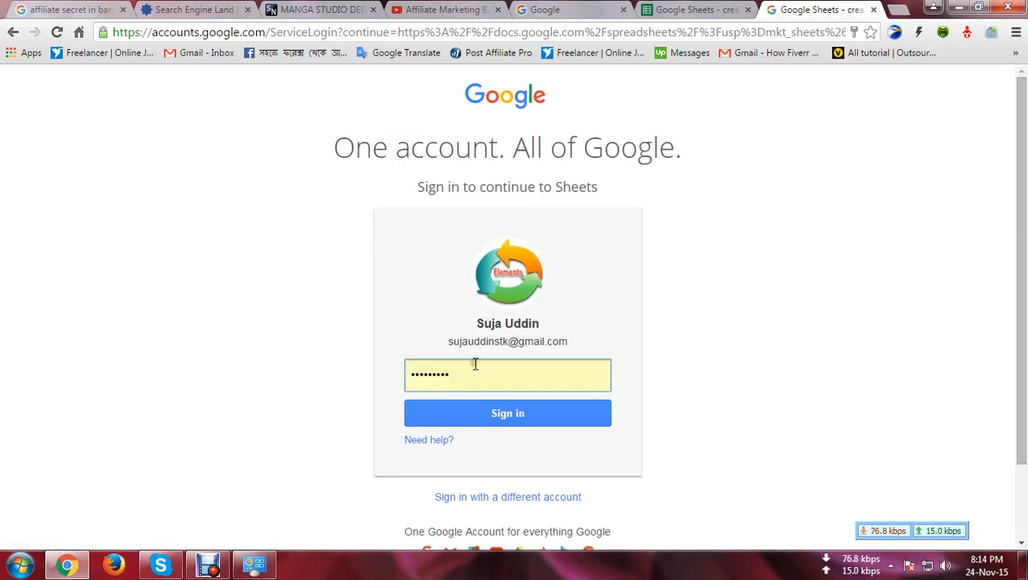
left_click(459, 371)
left_click(487, 364)
left_click(709, 413)
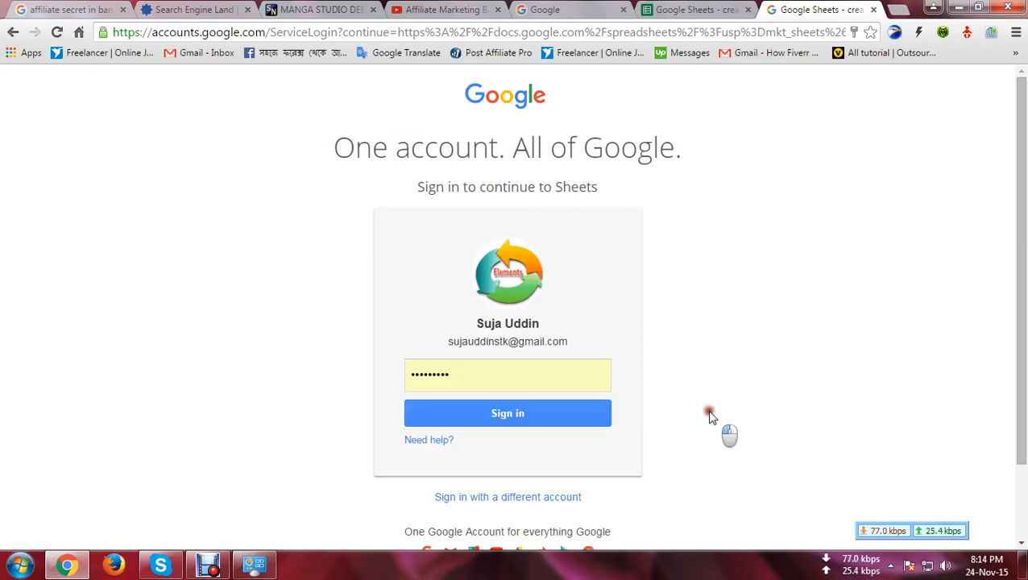
left_click(514, 415)
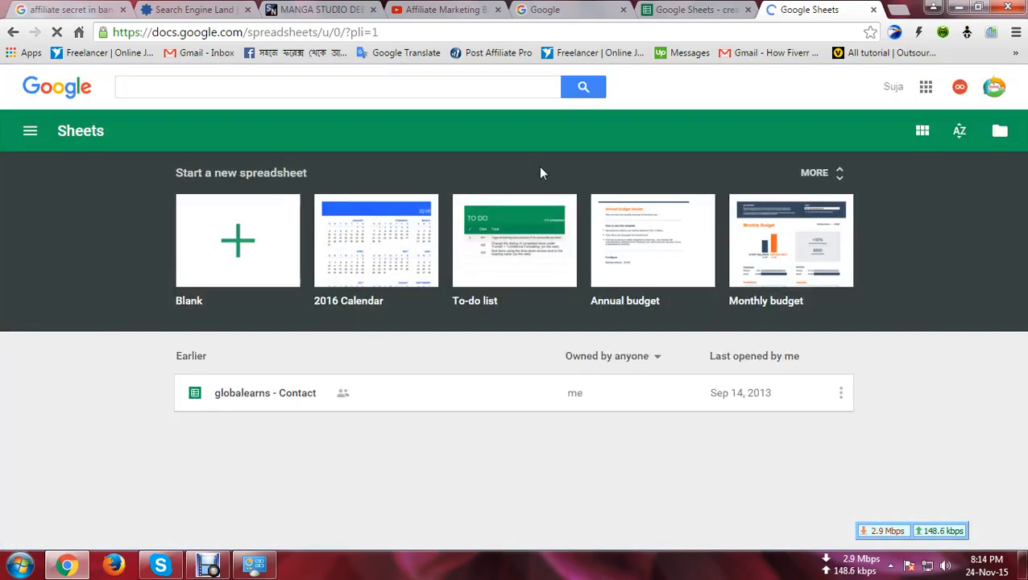
left_click(30, 133)
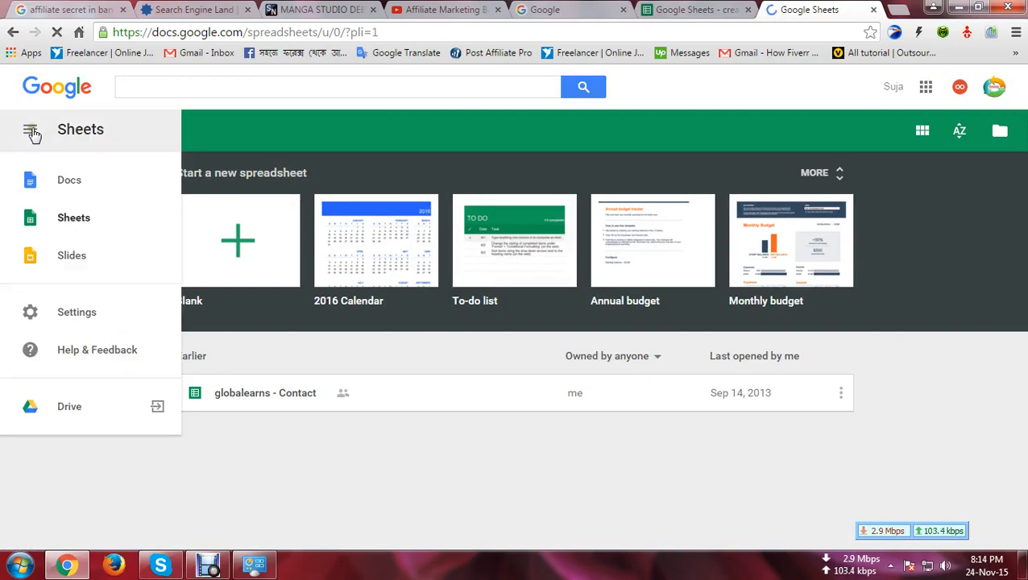
left_click(31, 134)
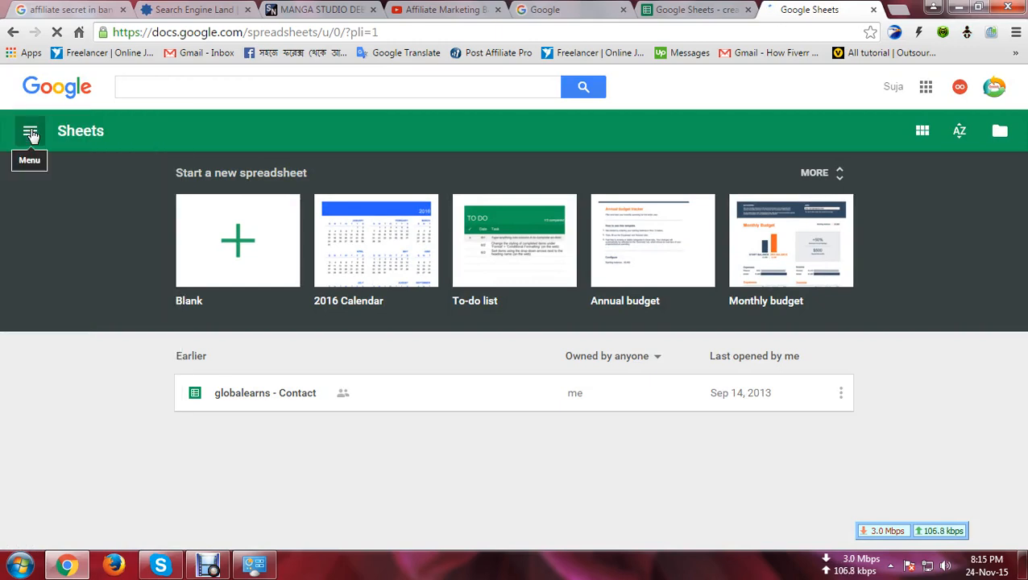
left_click(921, 132)
left_click(911, 134)
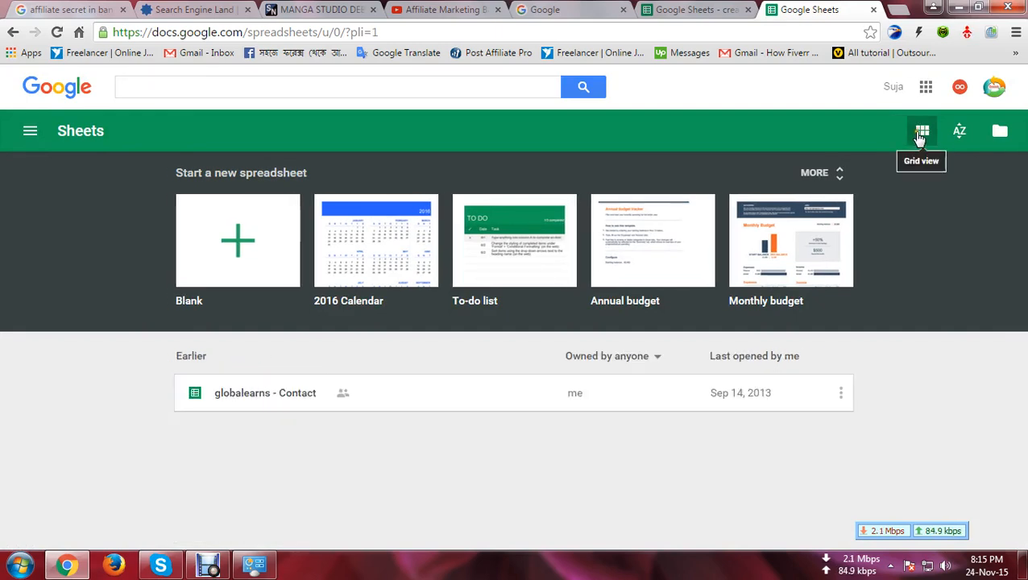
left_click(921, 136)
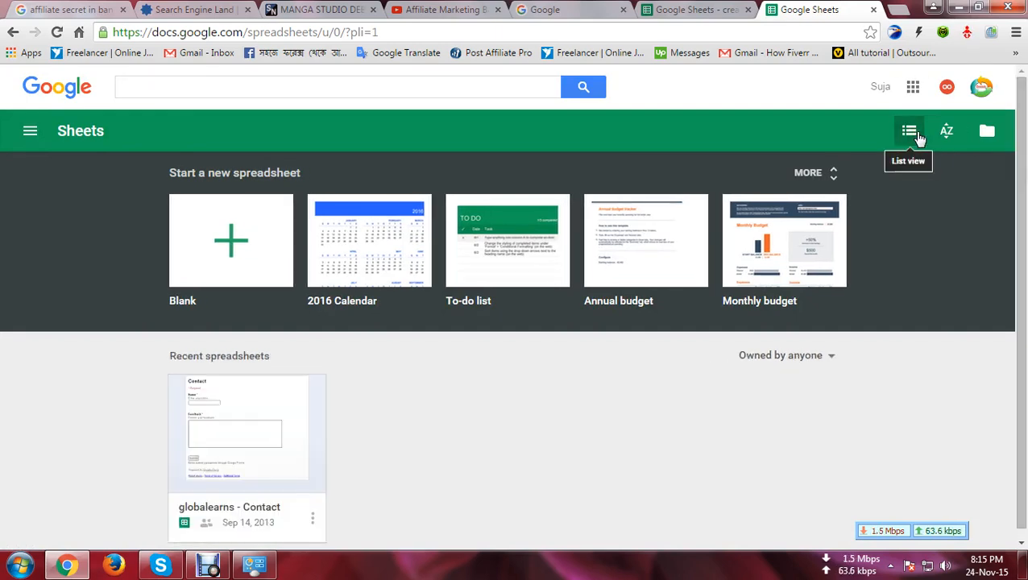
left_click(918, 137)
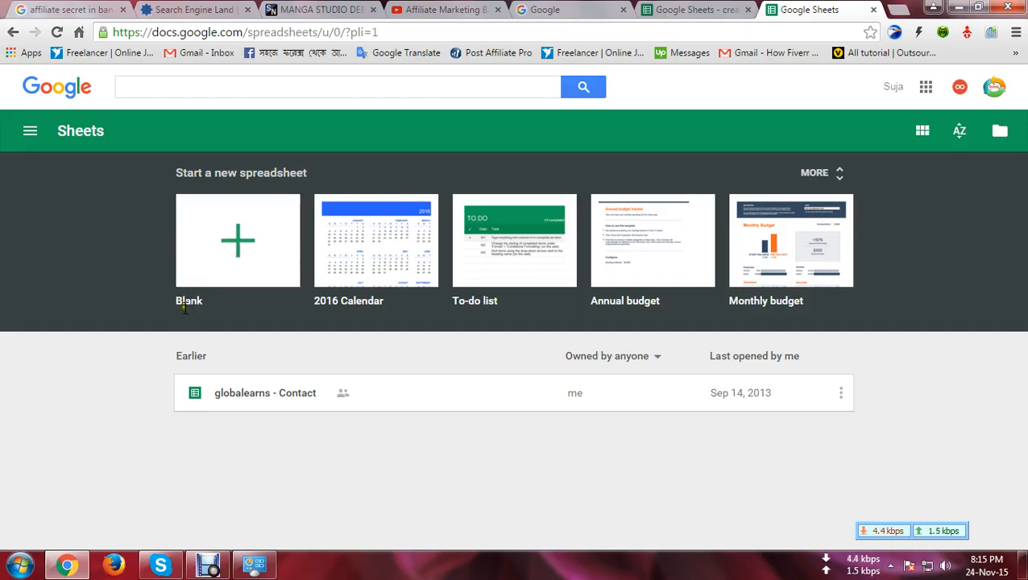
Step: Create a new blank spreadsheet and start editing its Untitled title
left_click(233, 245)
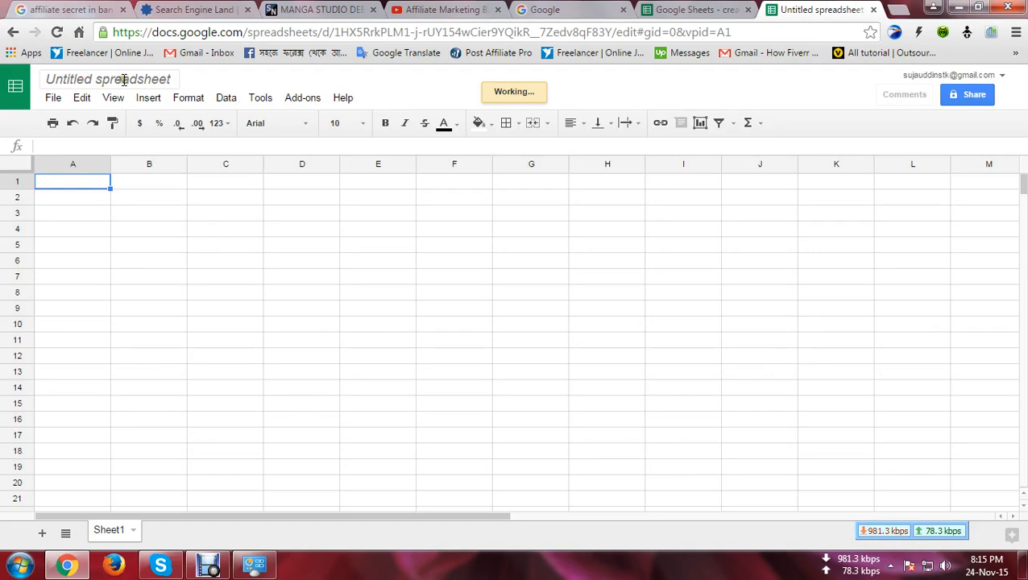
left_click(169, 79)
left_click(171, 79)
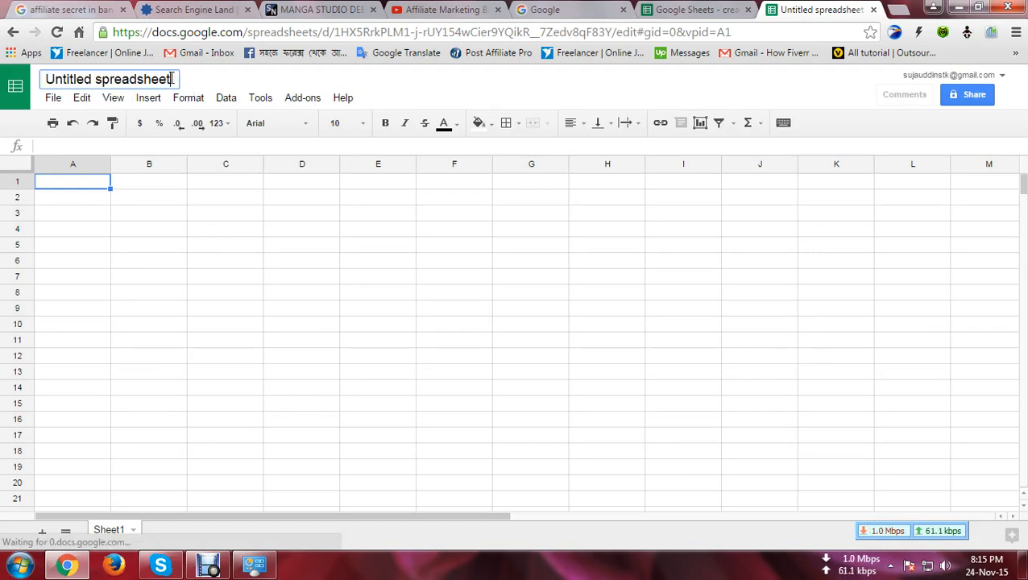
left_click_drag(167, 79, 14, 87)
left_click(170, 79)
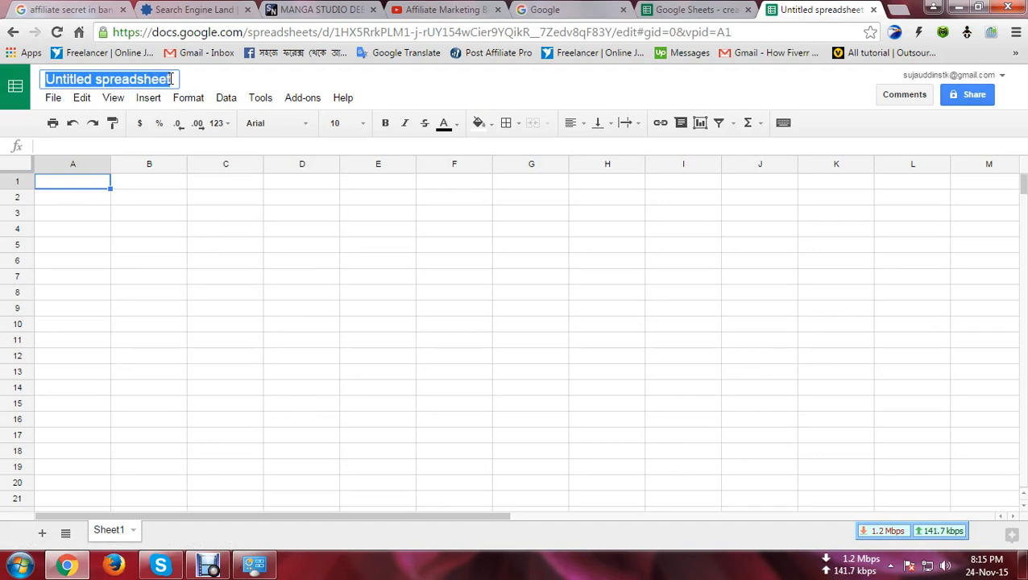
left_click(171, 79)
Step: Retitle the spreadsheet 'google spreadsheet tutorial'
key("Left")
key("Left")
key("Left")
key("Left")
key("Left")
key("Left")
key("Left")
key("Left")
key("Left")
key("Left")
key("Left")
key("Left")
key("Left")
key("Left")
key("Left")
key("Left")
key("Left")
key("Left")
key("Right")
key("Right")
key("Right")
key("Right")
key("BackSpace")
key("BackSpace")
key("BackSpace")
key("BackSpace")
key("BackSpace")
key("BackSpace")
key("BackSpace")
key("BackSpace")
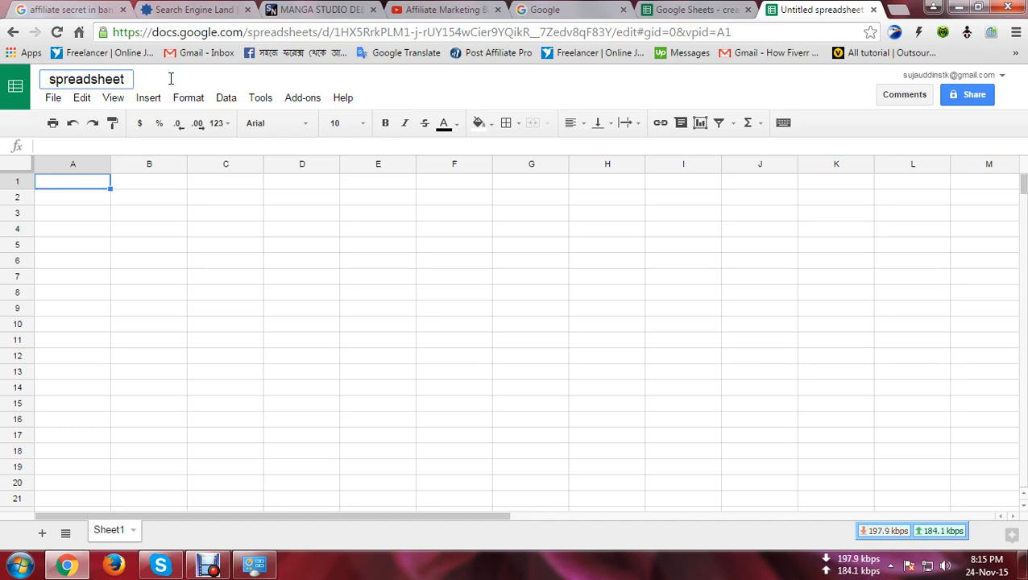
type("google")
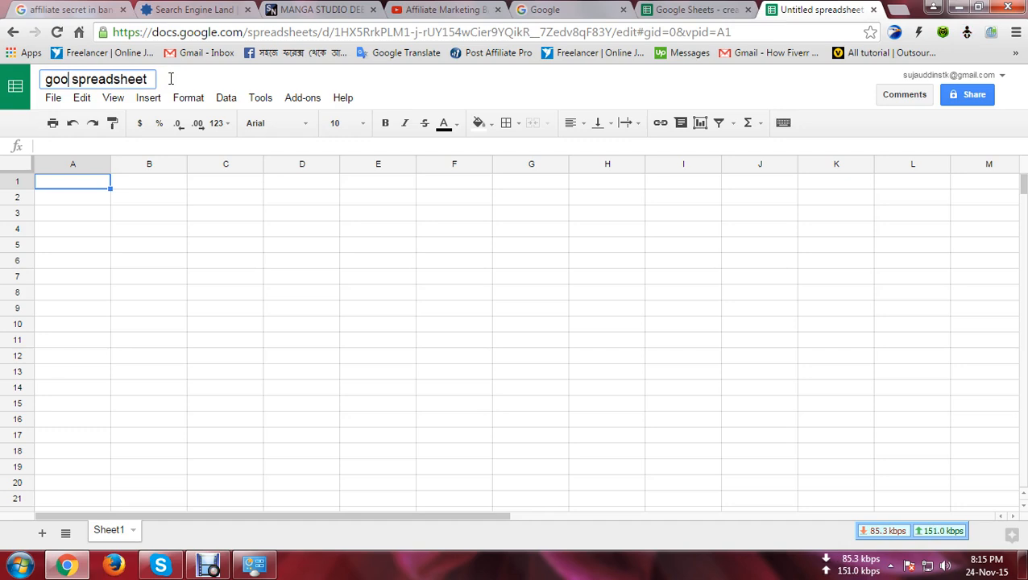
key("Right")
left_click(171, 79)
type("tutorial")
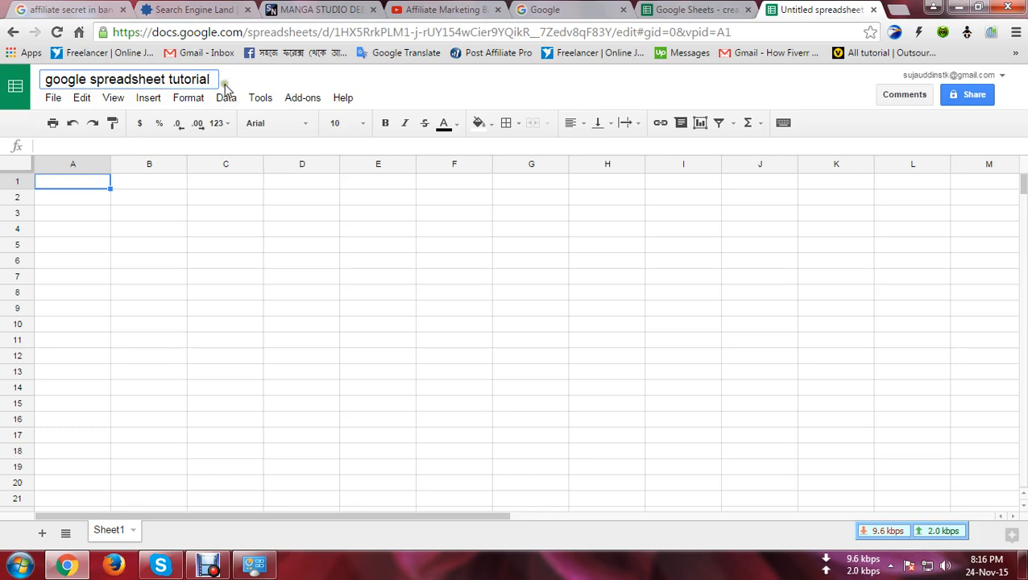
key("Return")
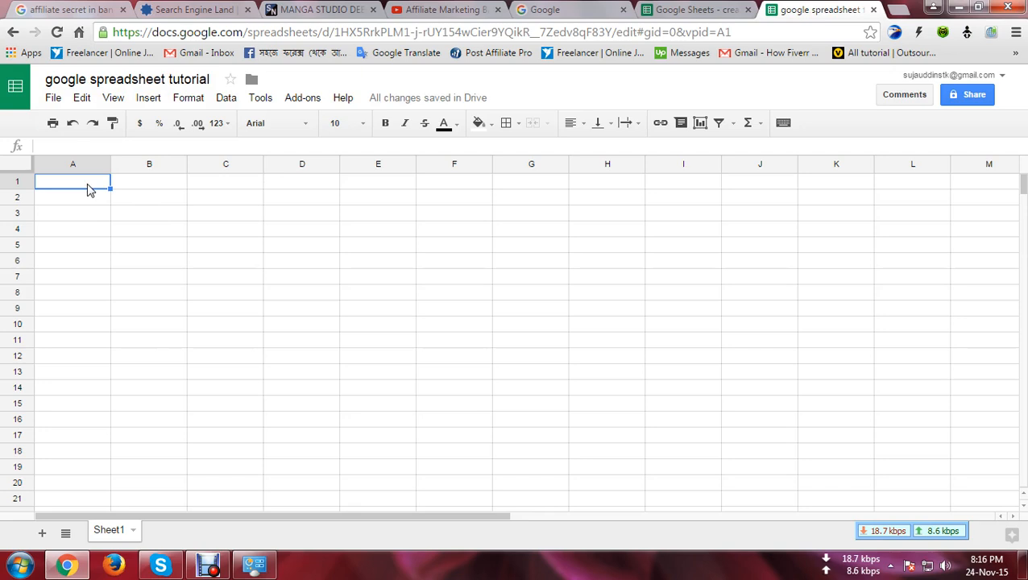
Step: Enter headers Name, Dis and Basic in A1:C1
type("Name")
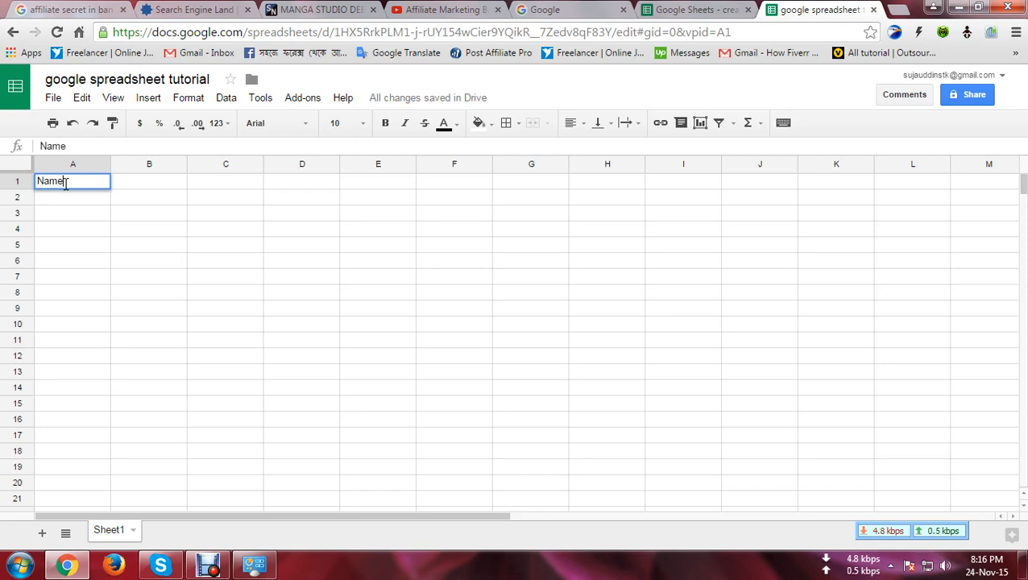
key("Tab")
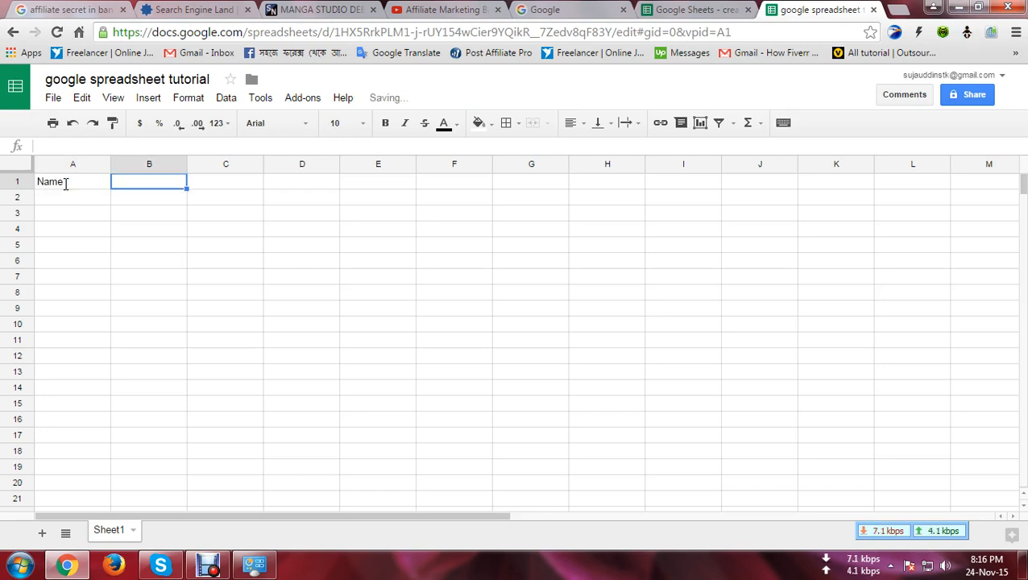
type("D")
type("eis")
key("BackSpace")
key("BackSpace")
key("BackSpace")
type("is")
key("Tab")
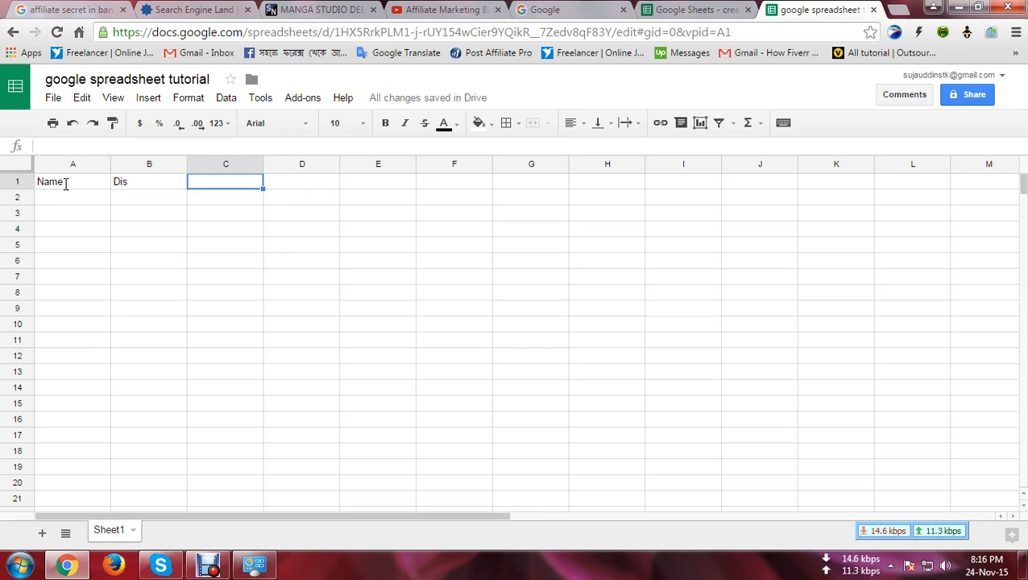
type("Basic")
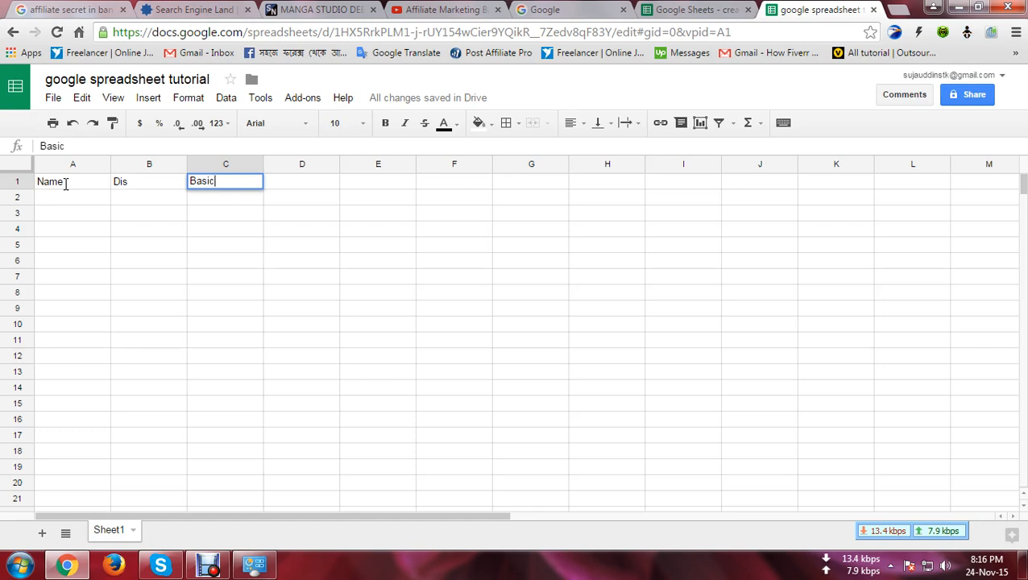
key("Tab")
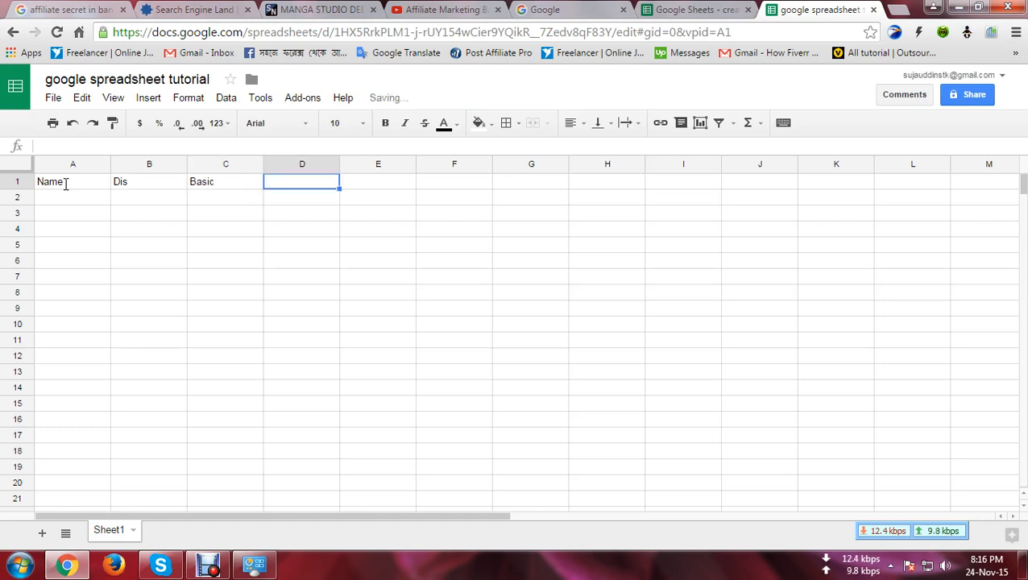
Step: Add headers H.R A in D1 and M.A in E1
type("H.R")
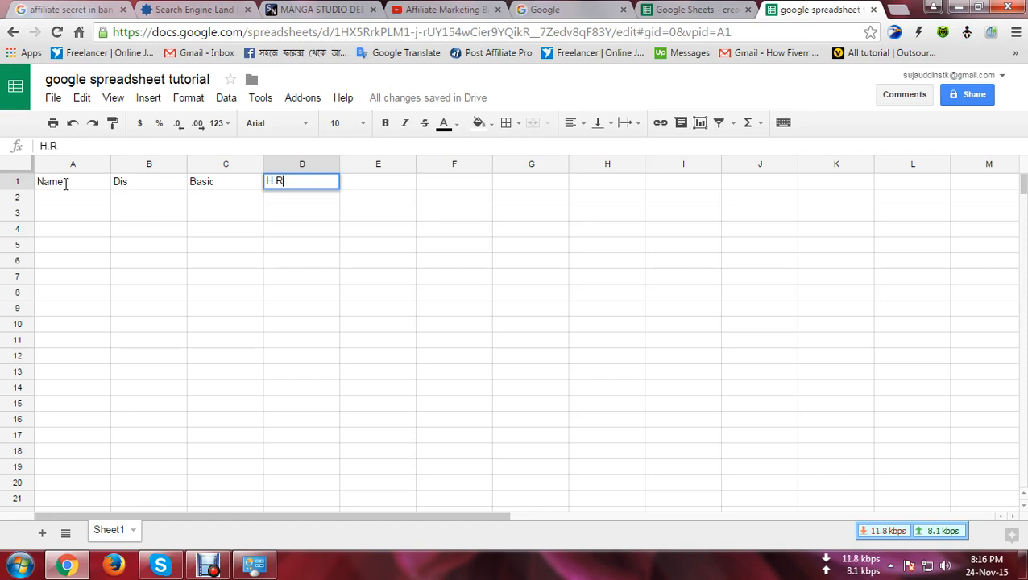
key("Tab")
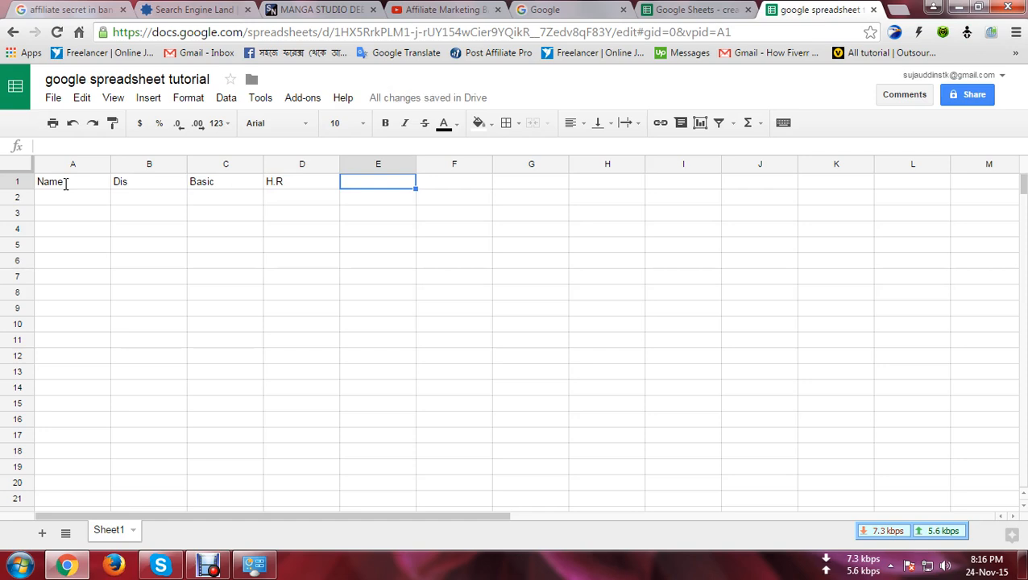
key("Left")
left_click(300, 183)
left_click(300, 184)
type("a")
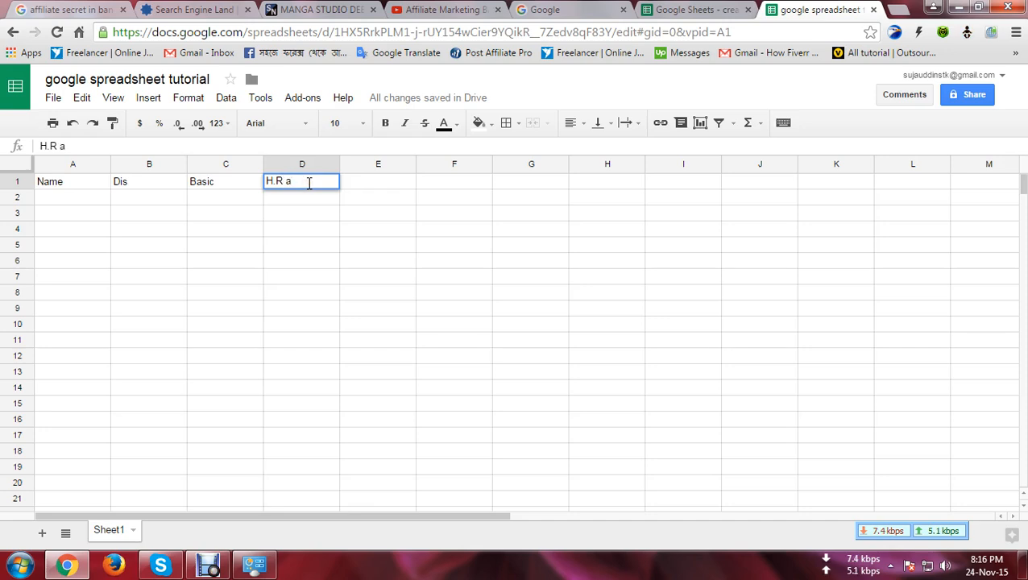
key("BackSpace")
type("A")
key("Tab")
type("M.A")
key("Tab")
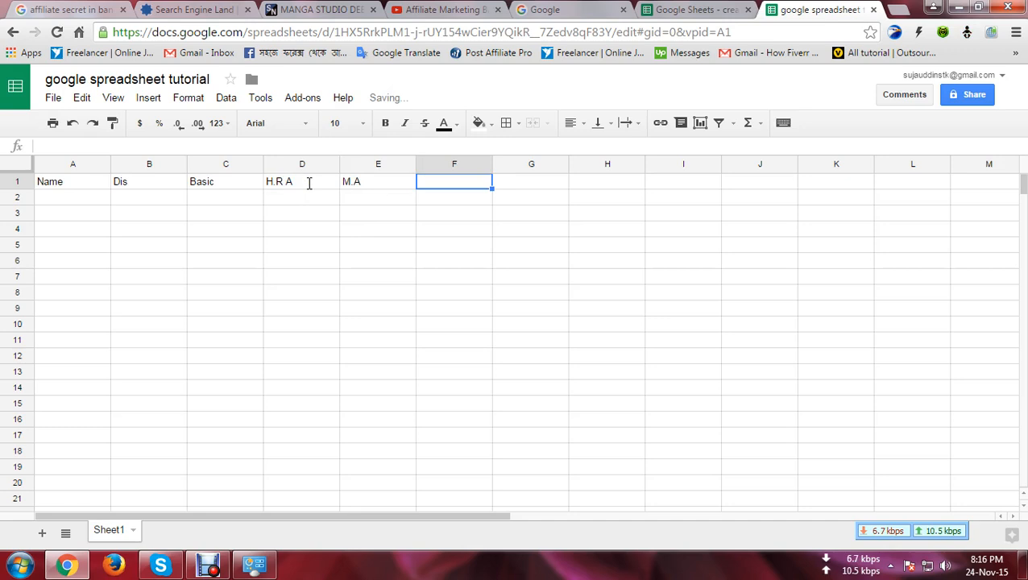
Step: Add T.A headers in F1 and G1, correcting the 'Tipin A' typo
type("Tipin A")
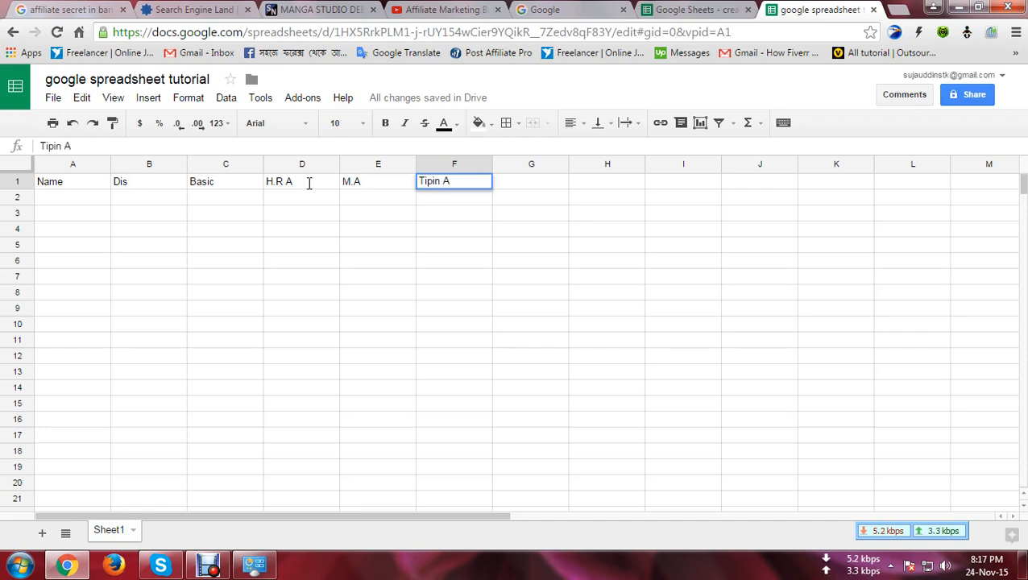
key("Tab")
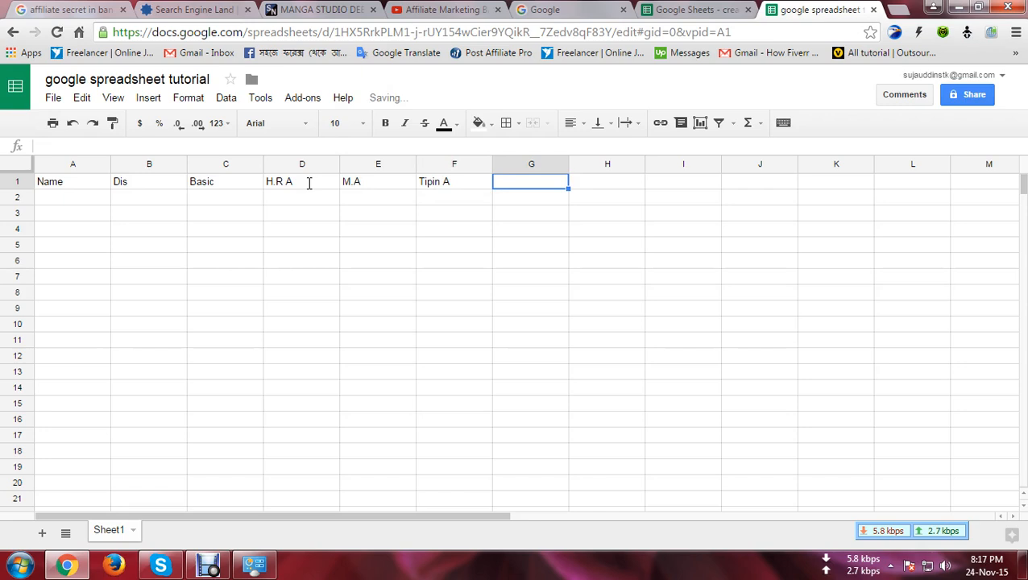
double_click(433, 183)
left_click_drag(440, 182, 421, 183)
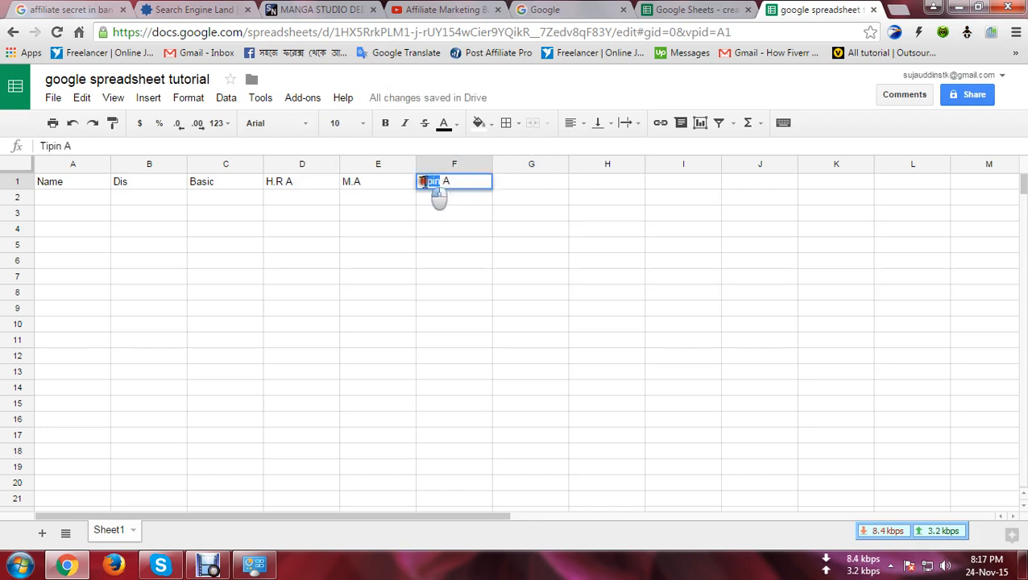
key("BackSpace")
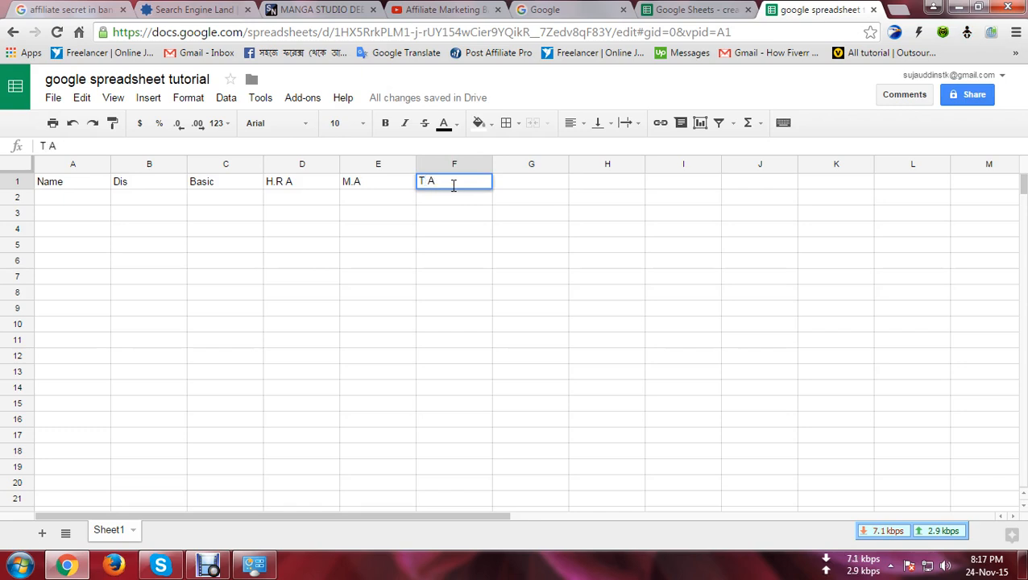
type(".")
key("Delete")
left_click(552, 190)
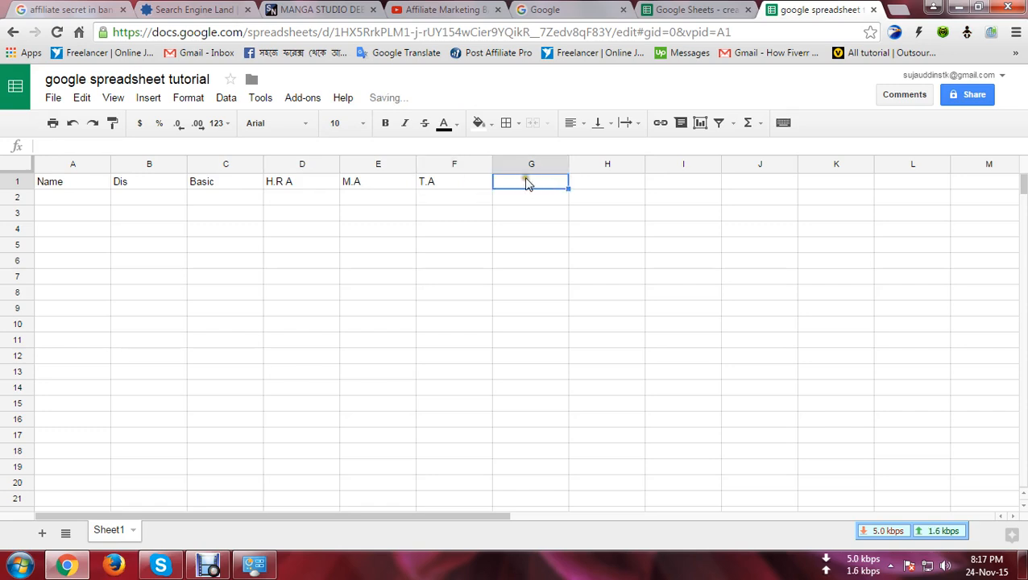
double_click(524, 183)
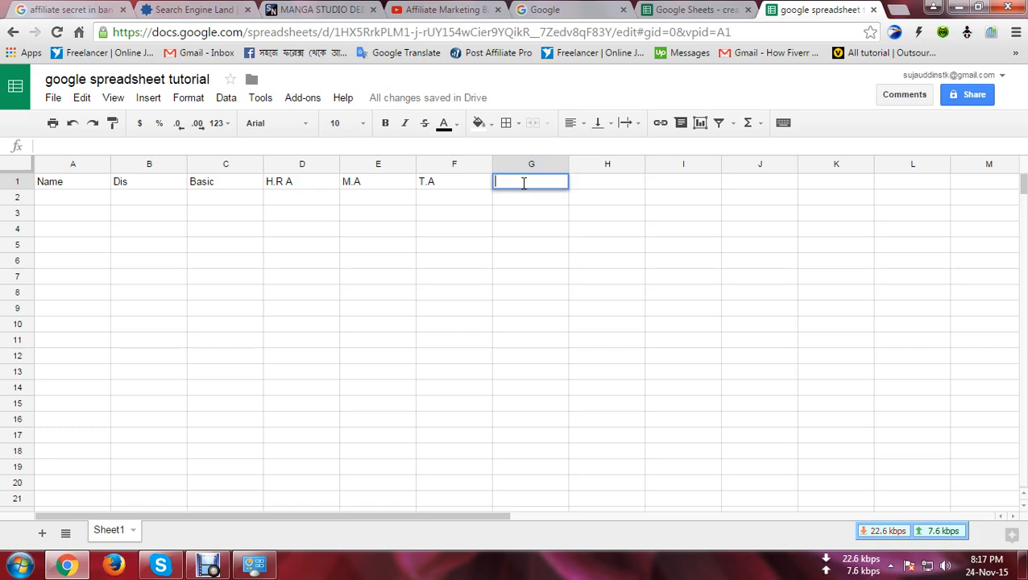
type("T.A")
key("BackSpace")
key("BackSpace")
type(".A")
key("Tab")
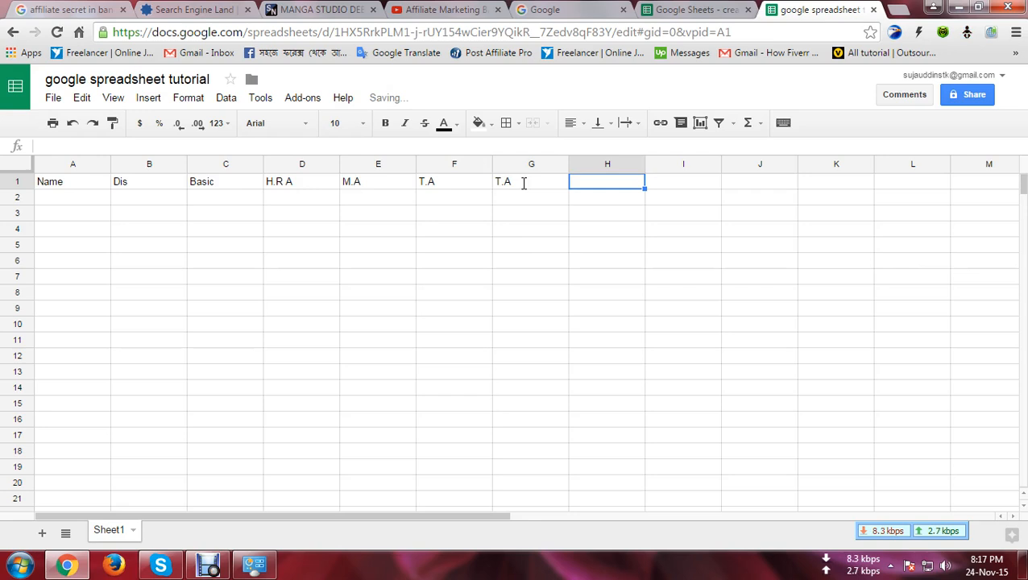
Step: Enter the 'Total Salery' header in H1
type("To")
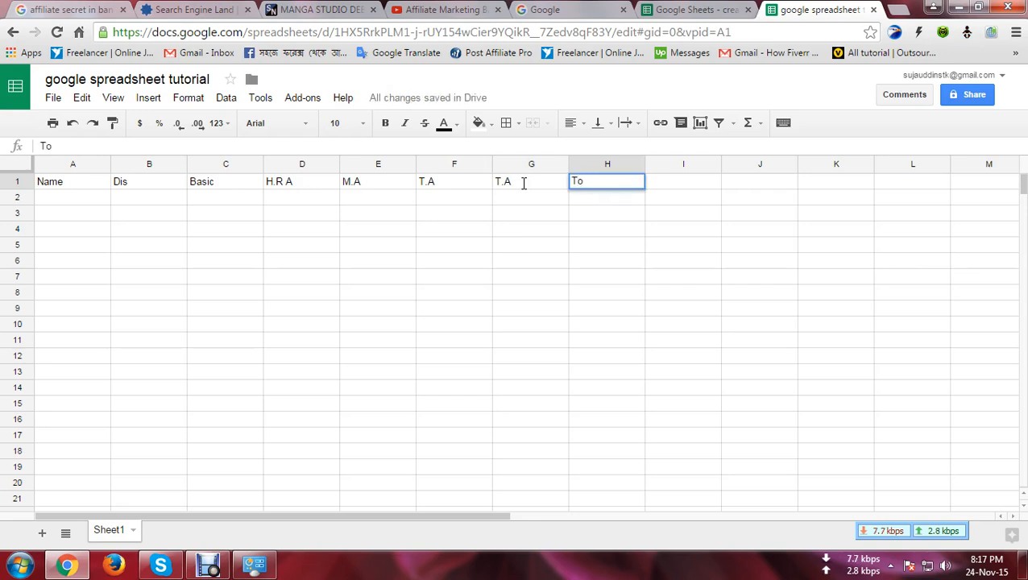
type("tal Salery")
key("Return")
left_click(55, 182)
Step: Center-align the header cells A1:H1
left_click_drag(55, 182, 174, 201)
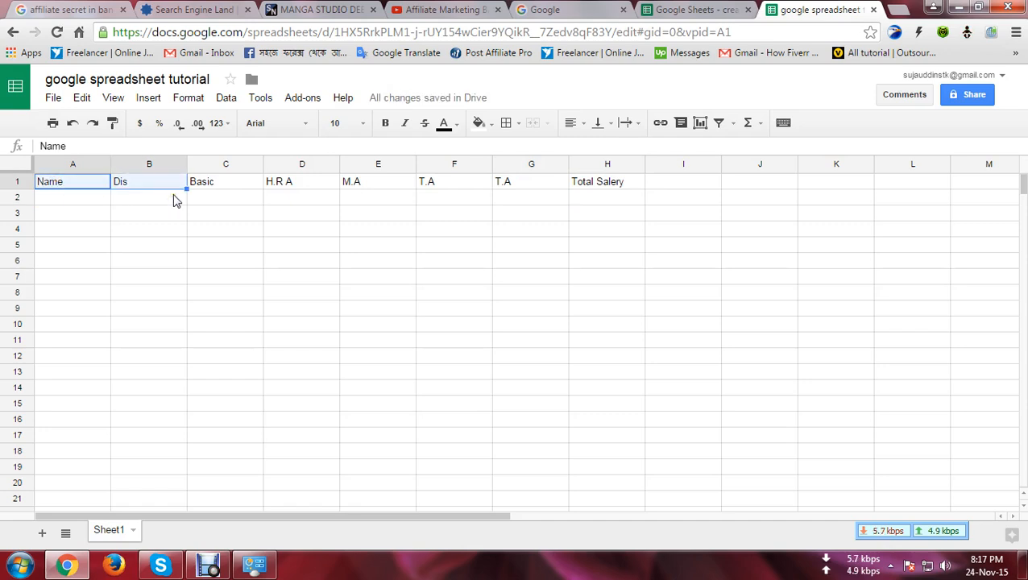
key("shift+Right")
key("shift+Right")
key("shift+Right")
key("shift+Right")
key("shift+Right")
key("shift+Right")
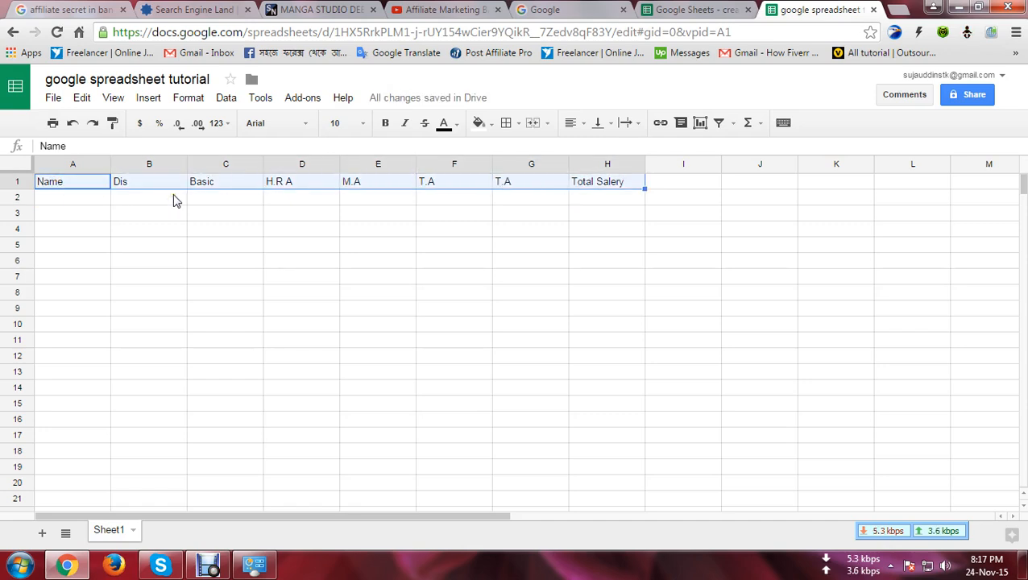
left_click(585, 123)
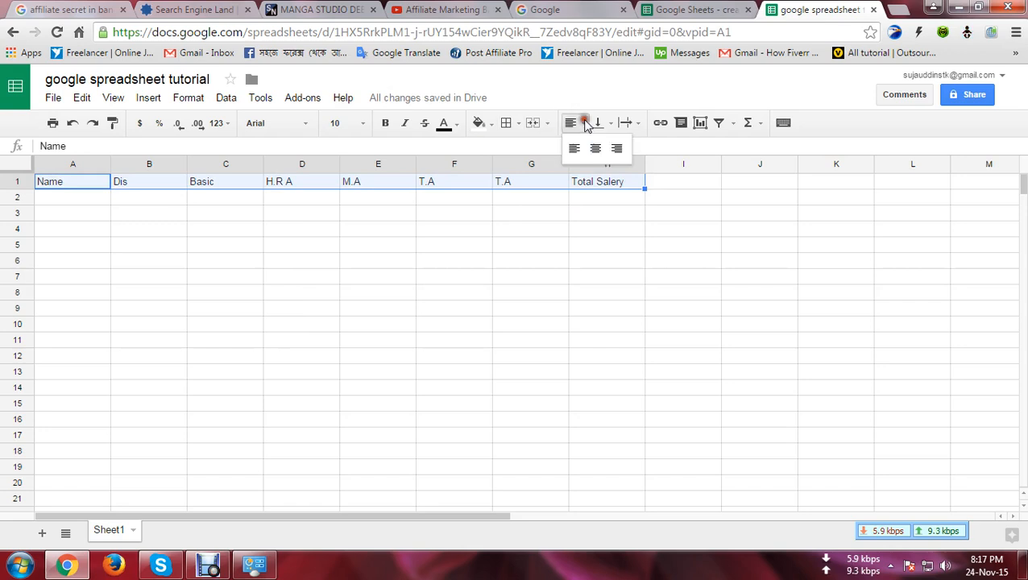
left_click(595, 149)
left_click(79, 199)
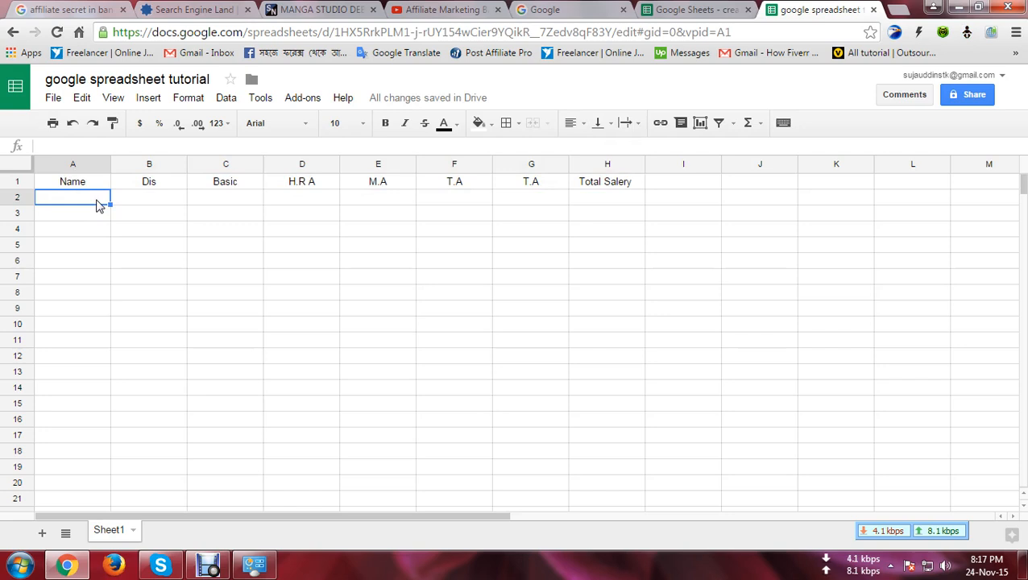
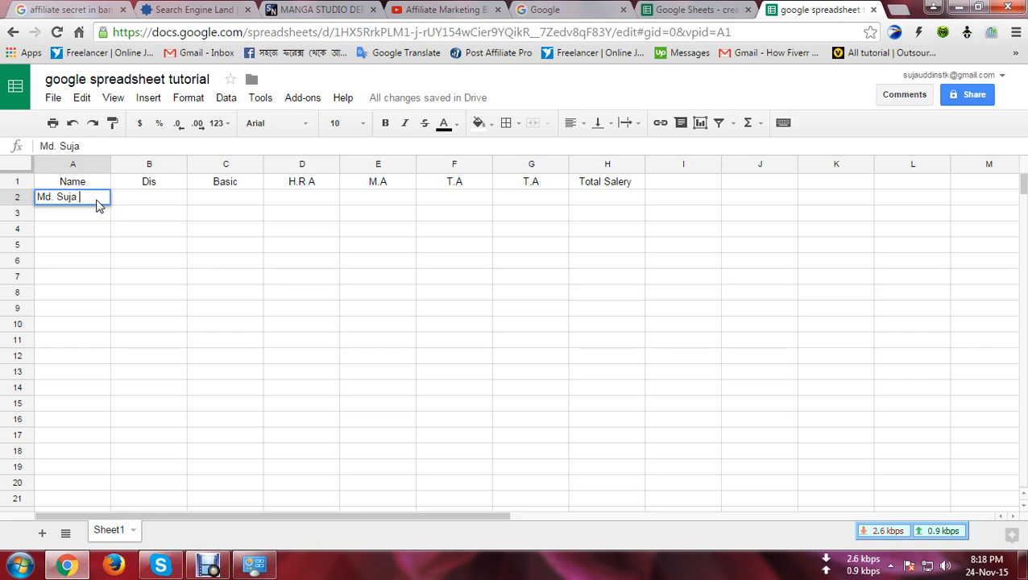
Step: Enter the employee's name, designation Manager and Basic 25,000 in row 2
key("Tab")
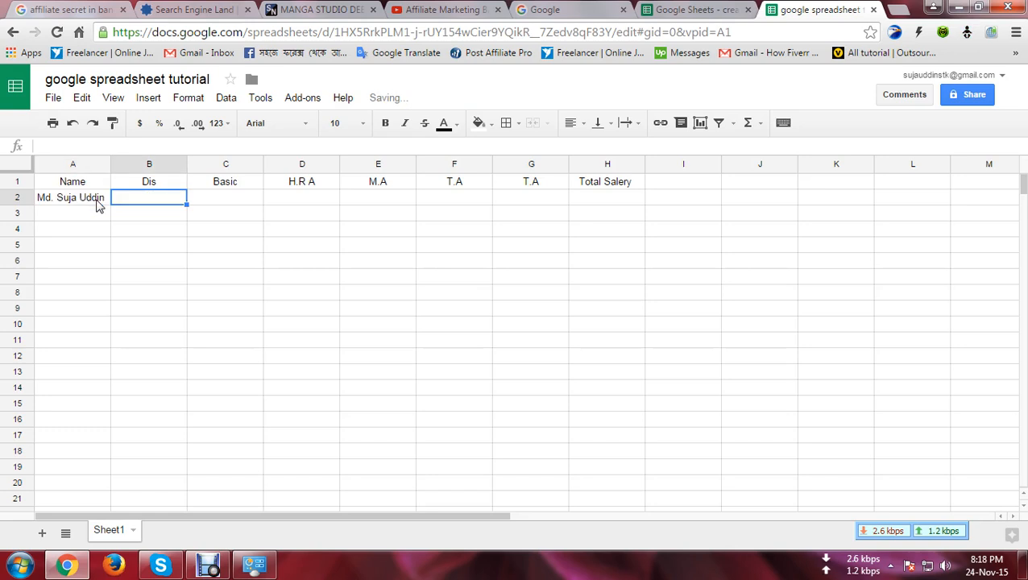
type("Mana")
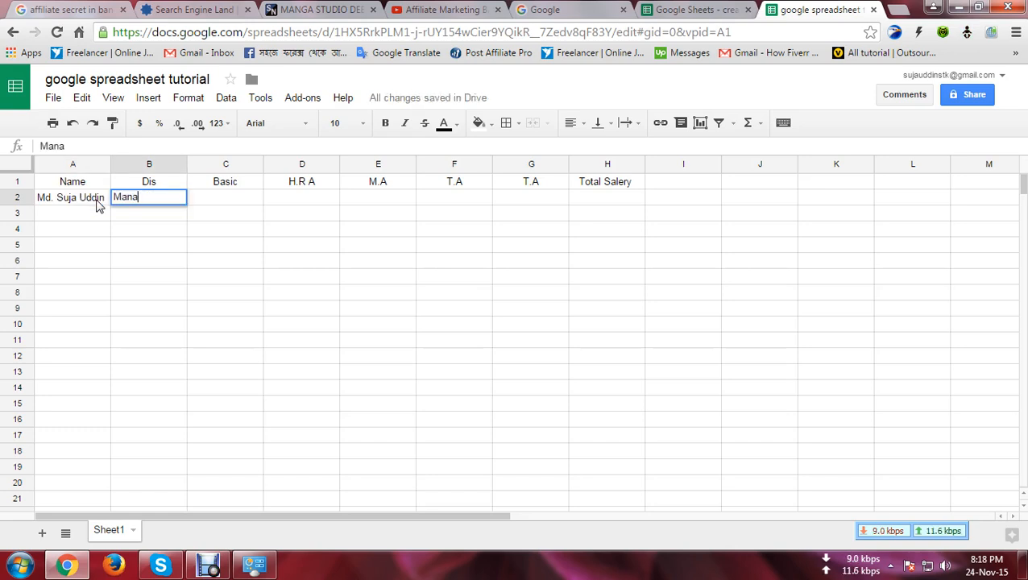
type("ger")
key("Tab")
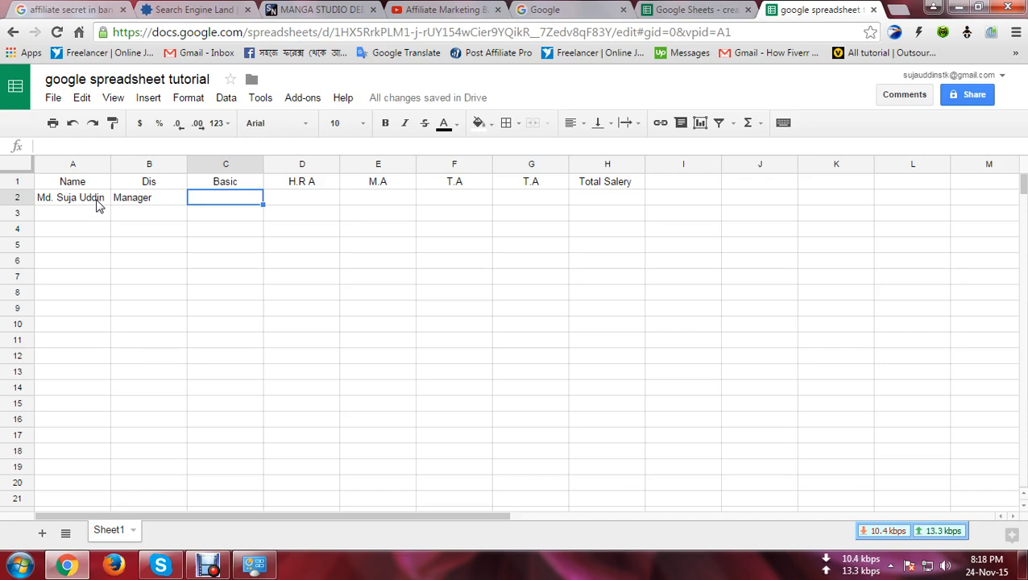
type("25")
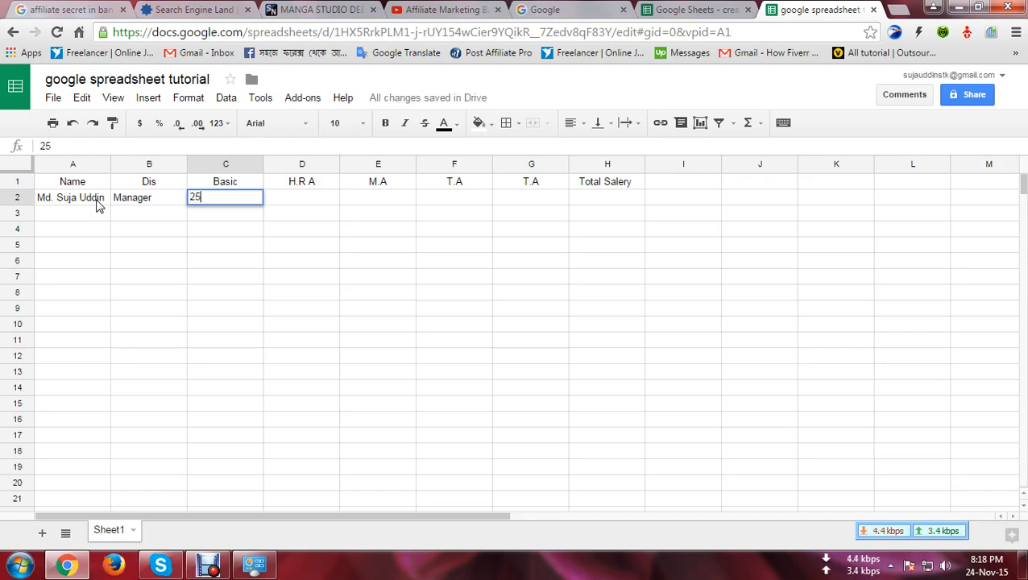
type(",000")
key("Tab")
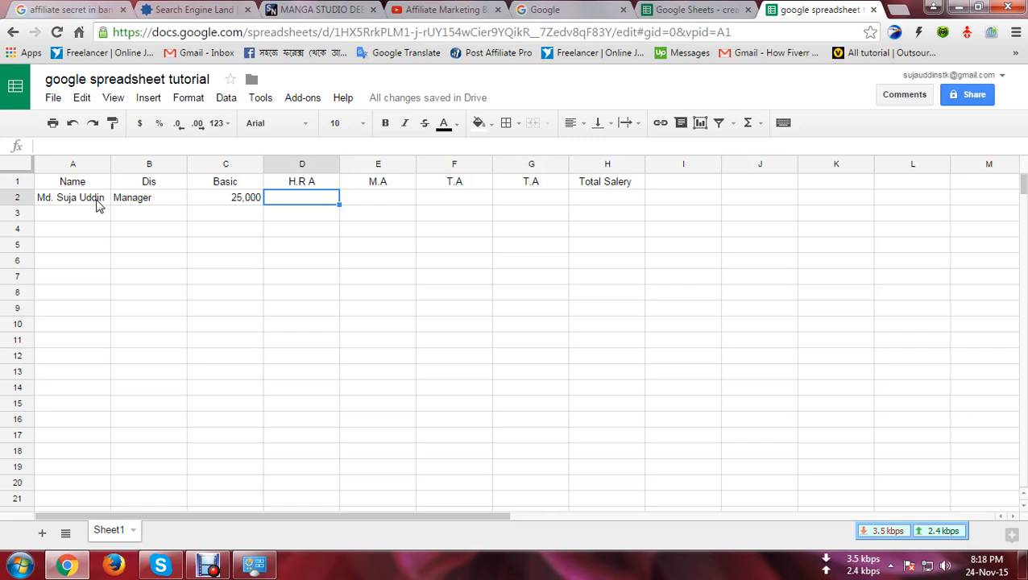
left_click(276, 202)
left_click(276, 202)
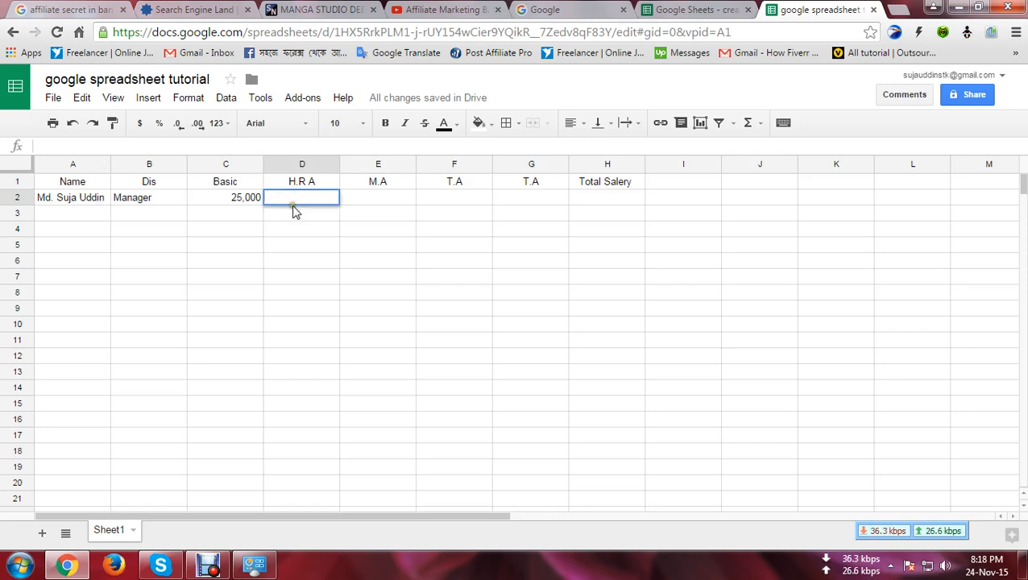
left_click(258, 200)
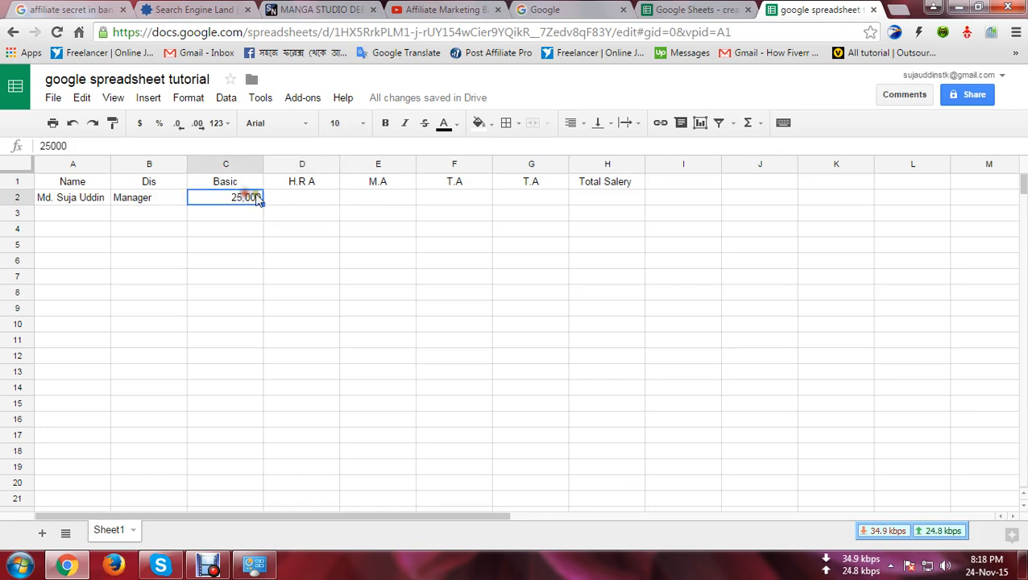
left_click(286, 199)
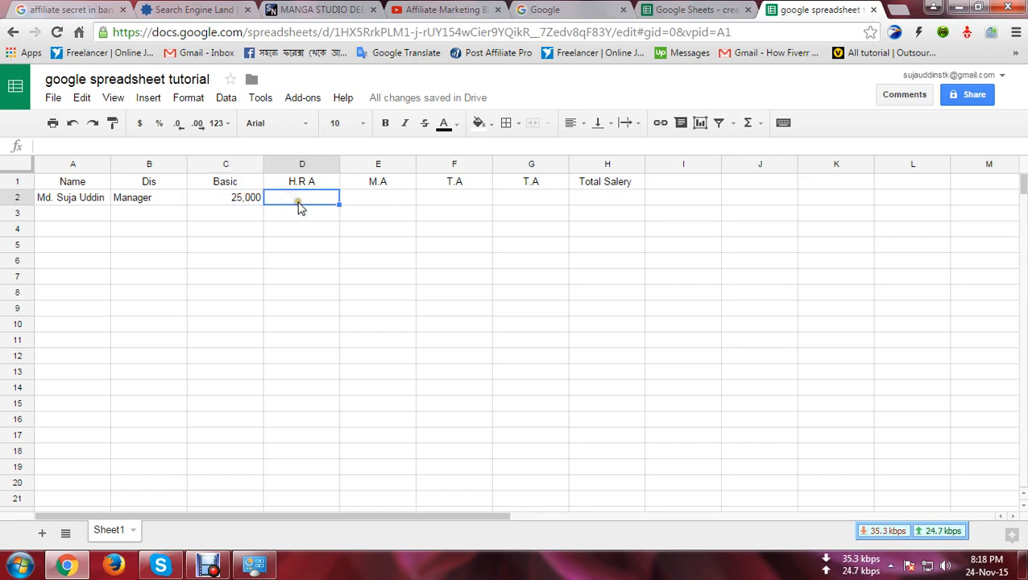
left_click(291, 199)
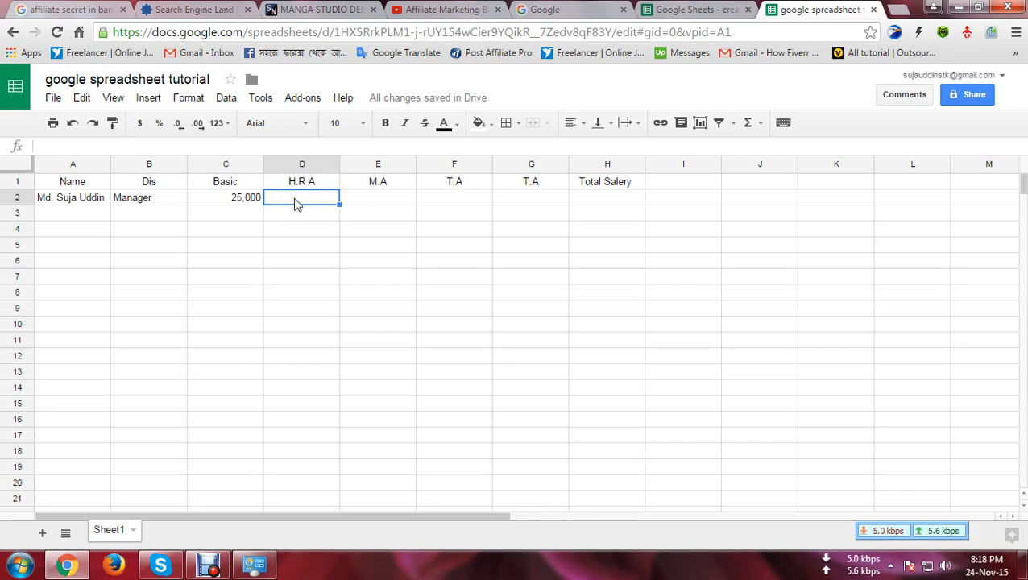
left_click(304, 198)
left_click(297, 199)
left_click(249, 203)
double_click(291, 198)
left_click(278, 217)
Step: Enter H.R.A 12,500 in D2 and M.A 1,500 in E2
double_click(284, 201)
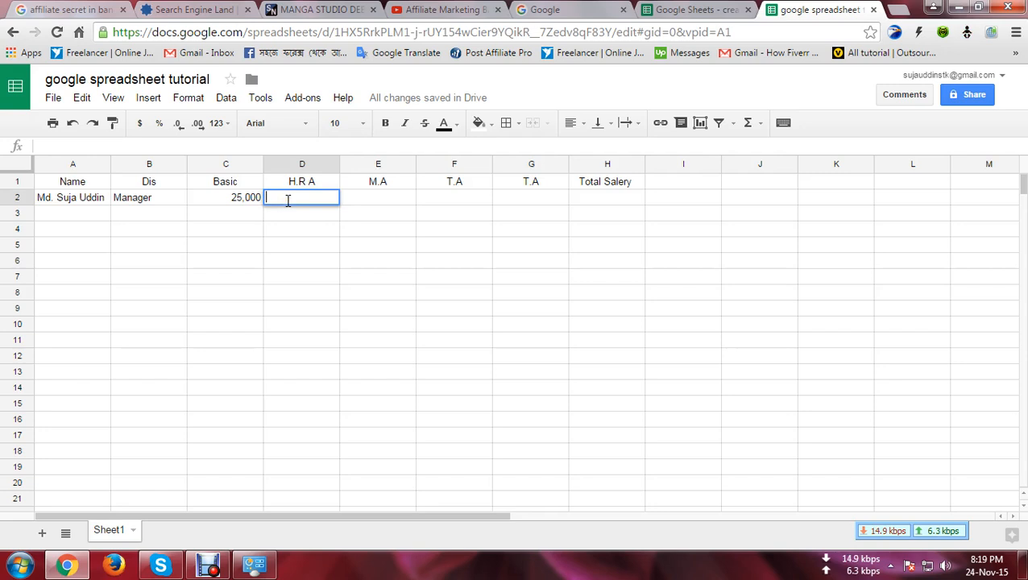
type("12,500")
key("Tab")
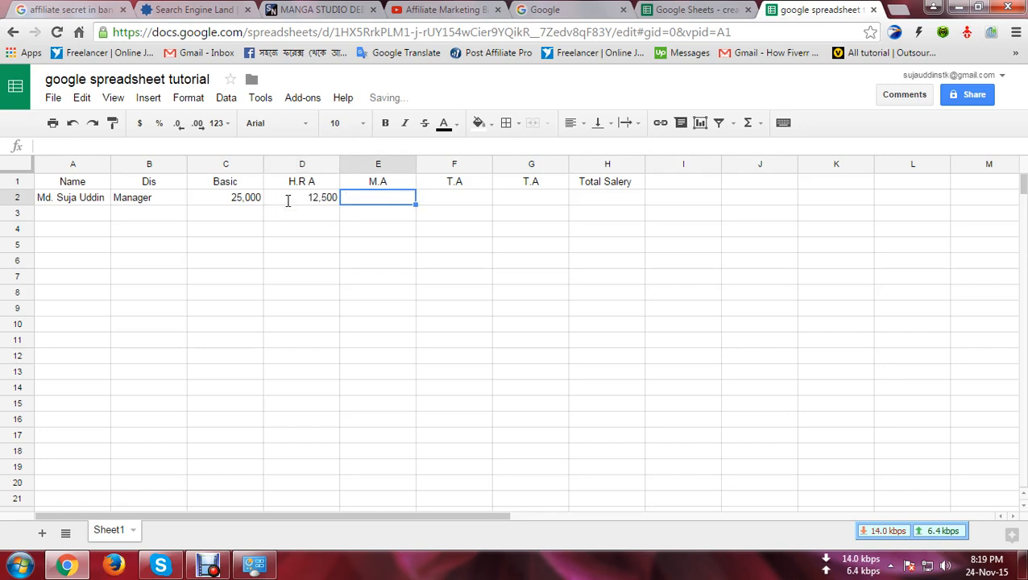
double_click(372, 199)
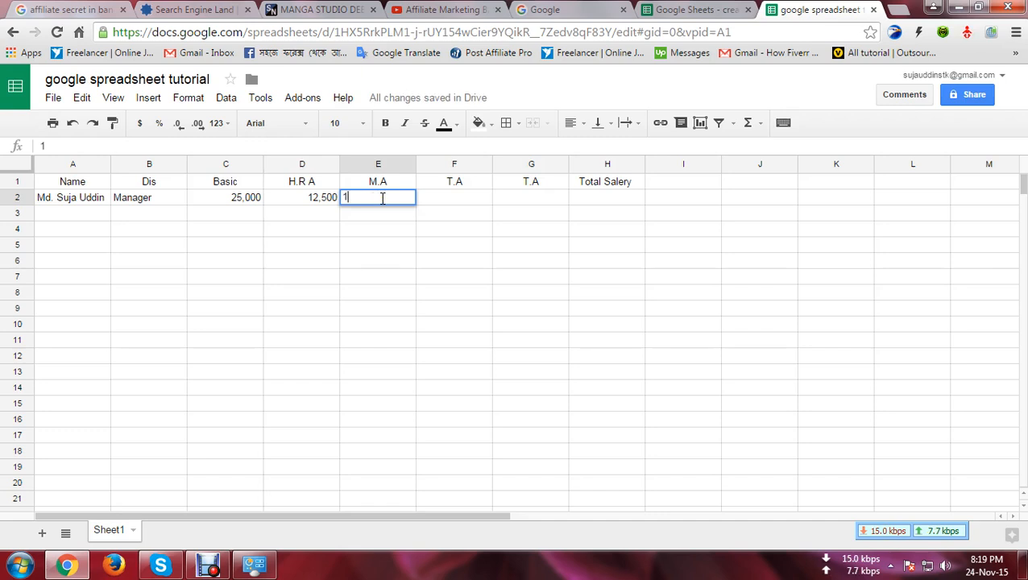
type("1,500")
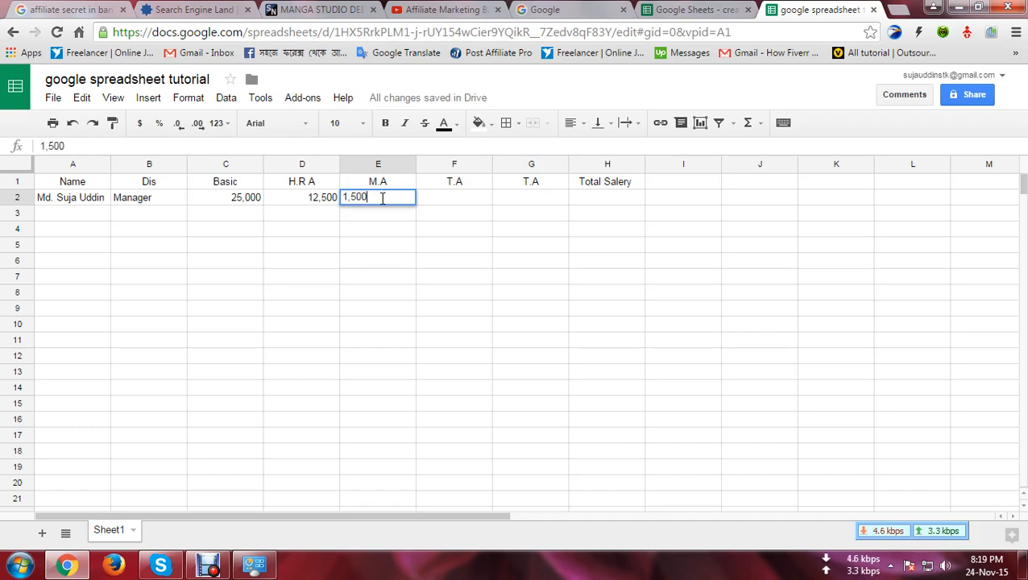
key("Tab")
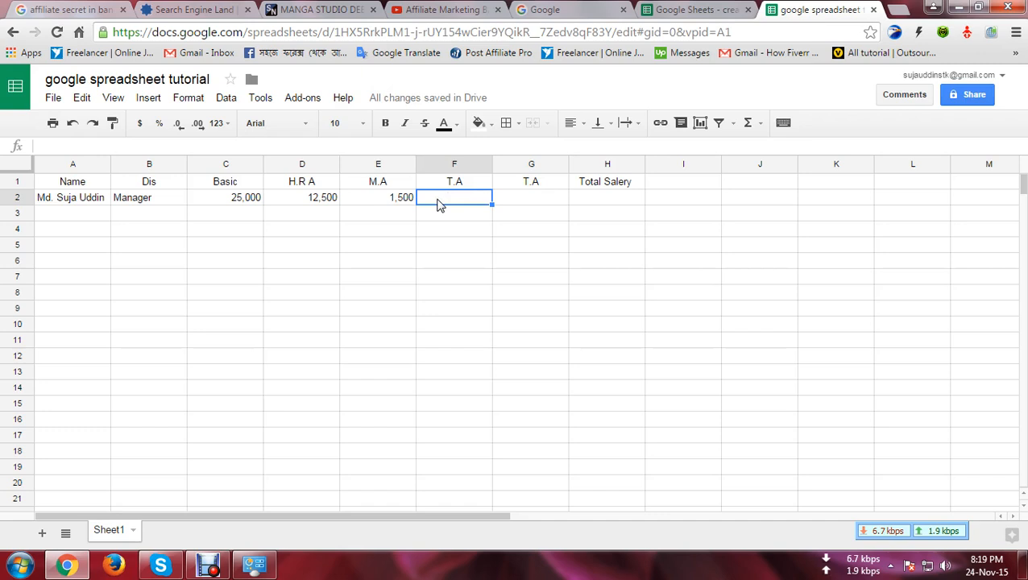
Step: Enter 500 as the first T.A amount in F2
double_click(448, 198)
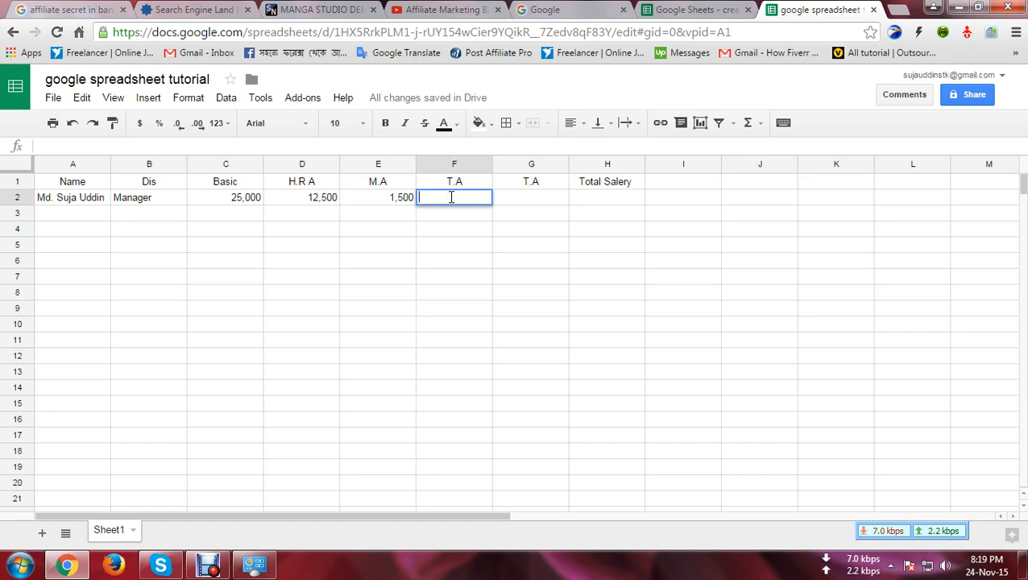
type("5000")
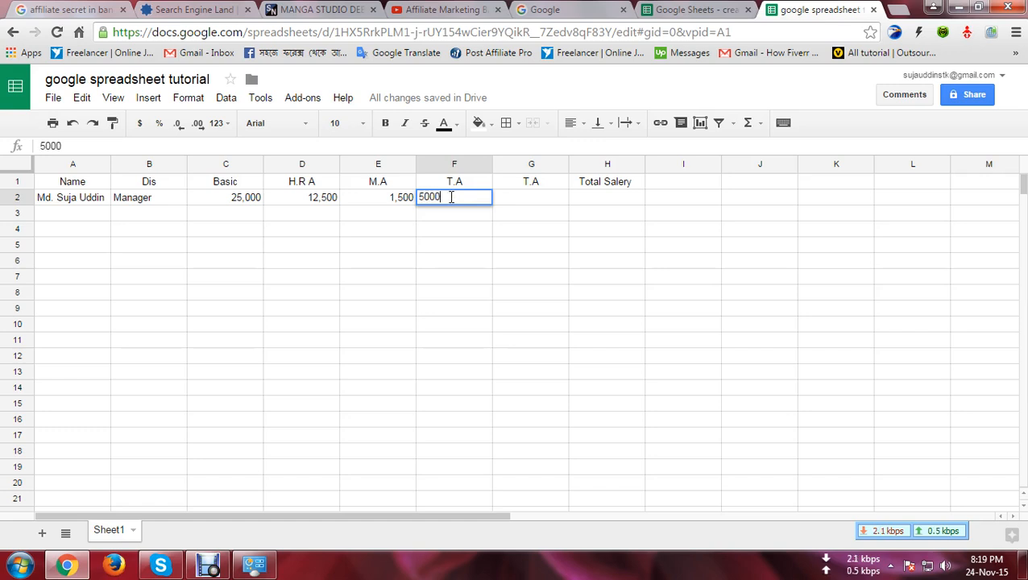
key("BackSpace")
key("Tab")
Step: Enter 300 as the second T.A amount in G2, then select H2
left_click(453, 198)
left_click(529, 201)
double_click(532, 199)
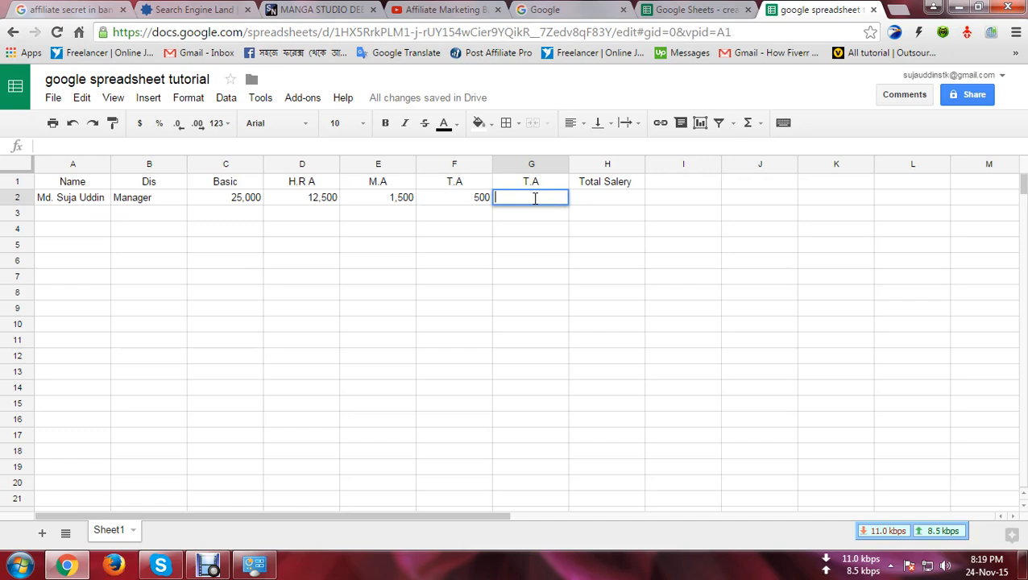
type("300")
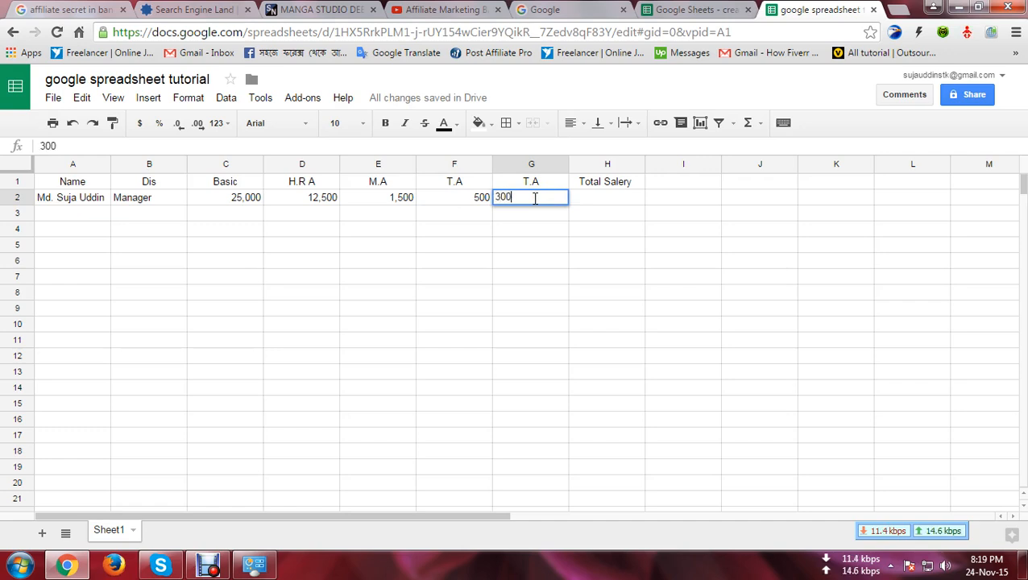
left_click(583, 199)
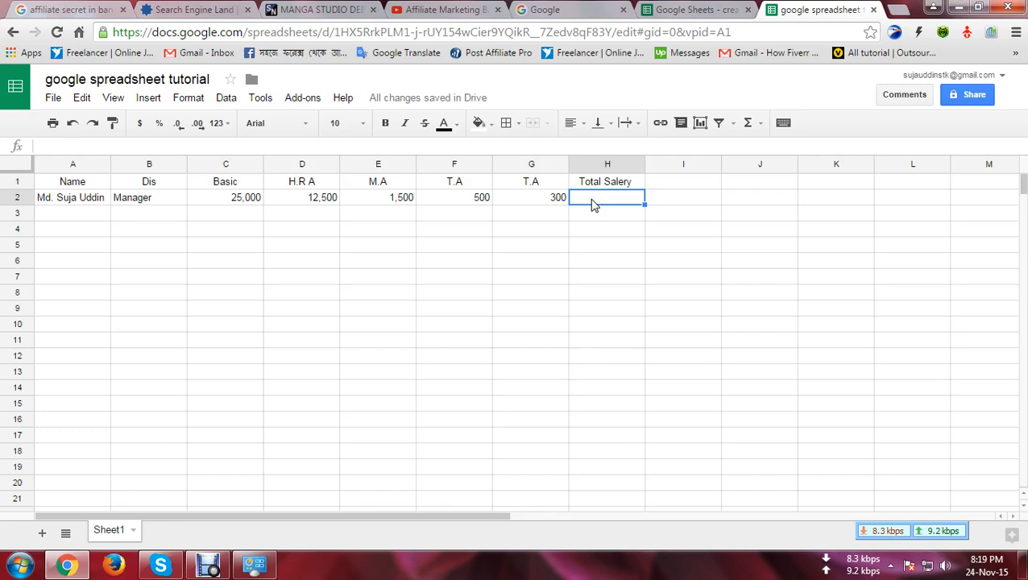
left_click(596, 198)
left_click(592, 198)
left_click(553, 198)
left_click(553, 198)
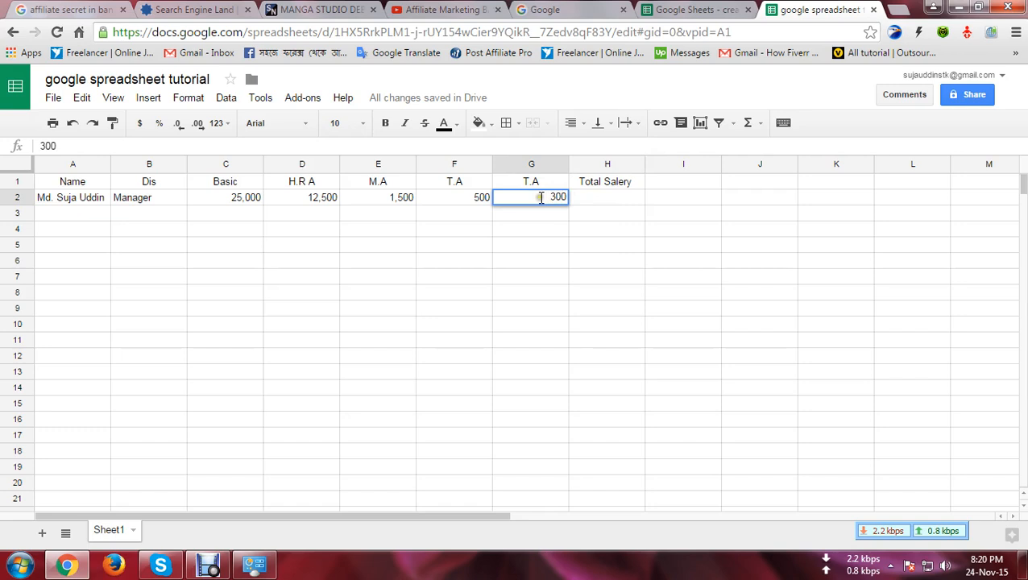
left_click(589, 200)
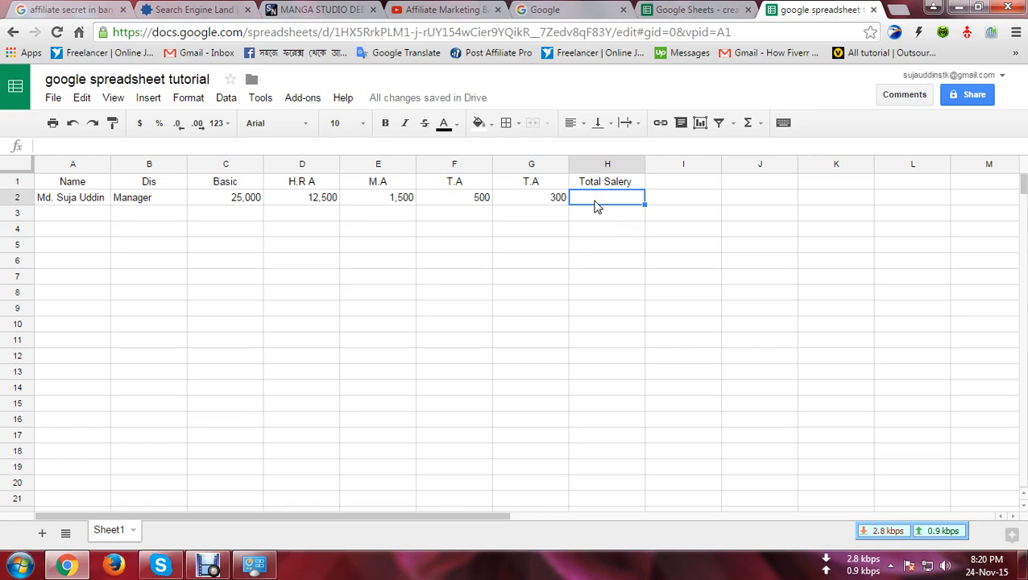
Step: Enter sum(c2:g2) in Total Salery cell H2, without a leading equals sign
type("suj")
key("BackSpace")
type("m")
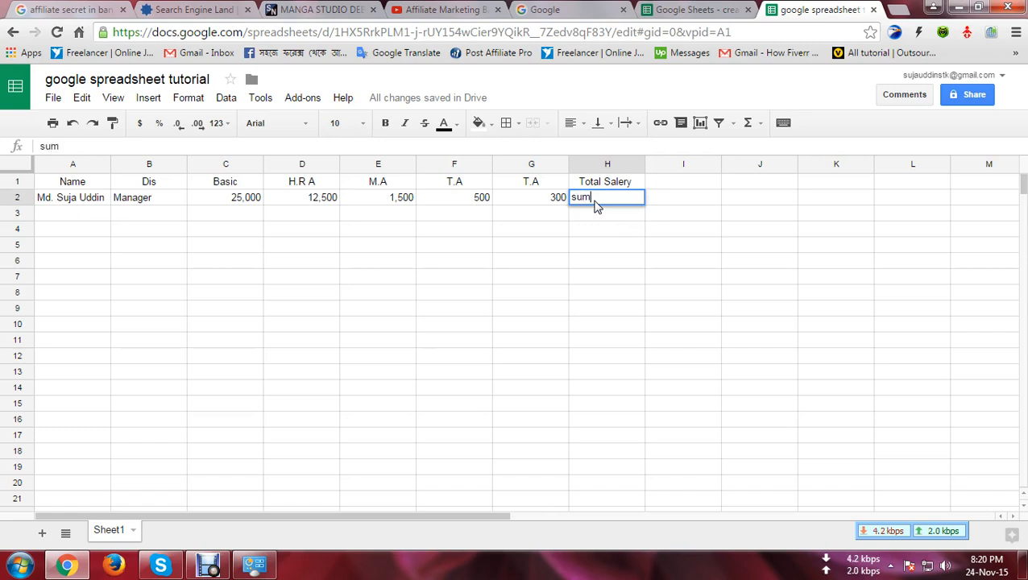
type("(")
type("a")
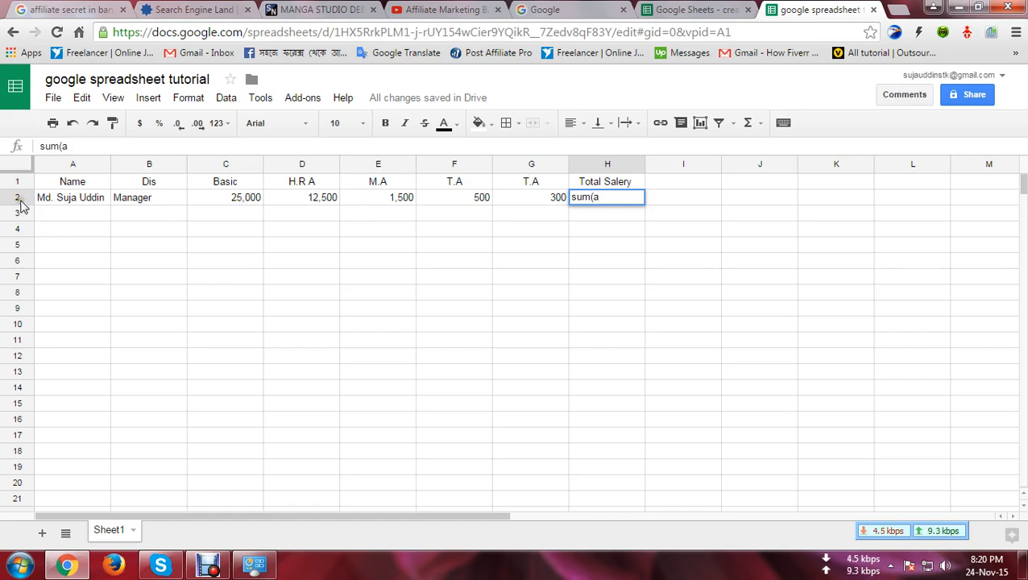
key("BackSpace")
type("c2:g2")
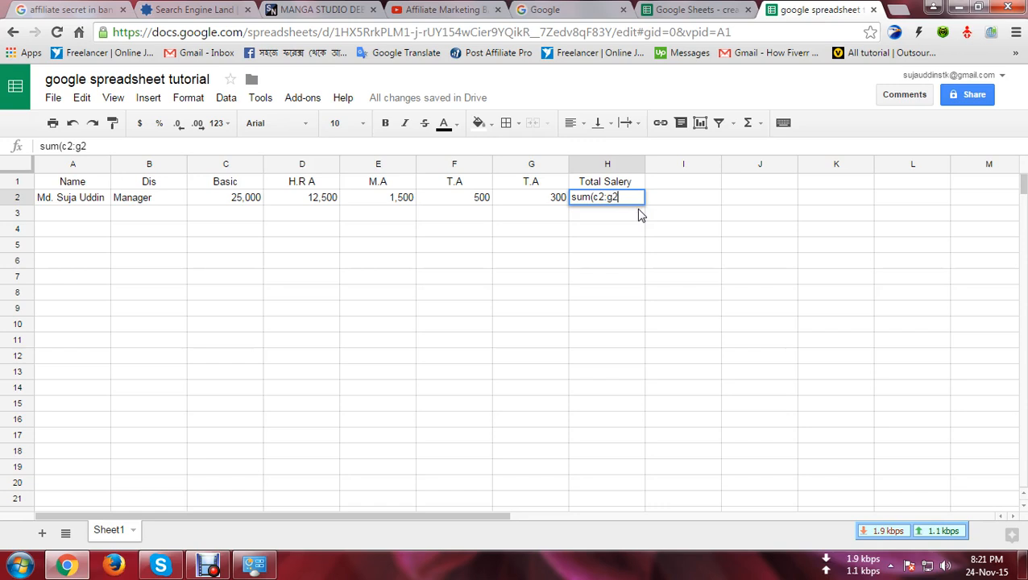
type(")")
key("Return")
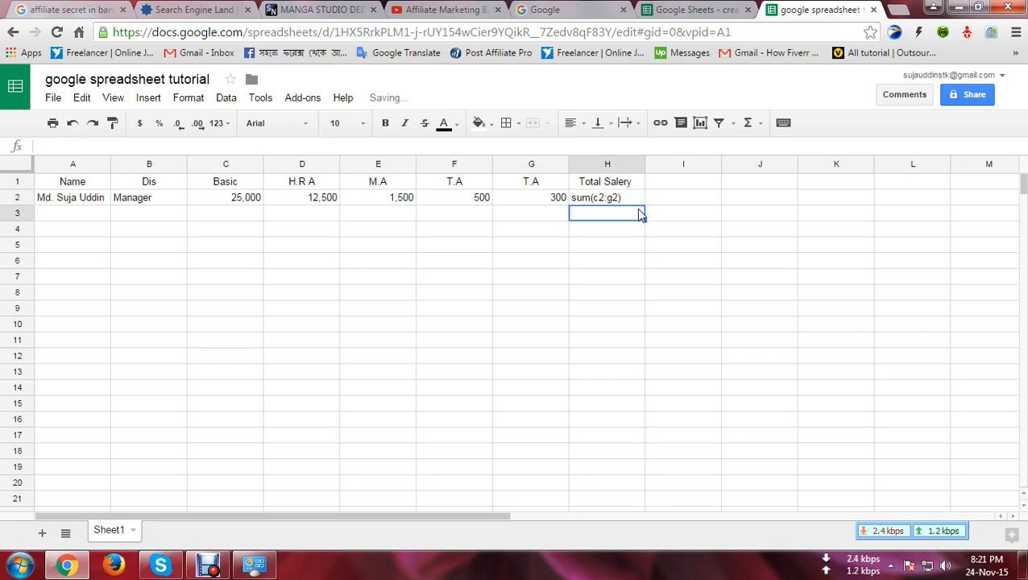
Step: Add an equals sign to the H2 entry so it reads sum=(c2:g2)
double_click(613, 199)
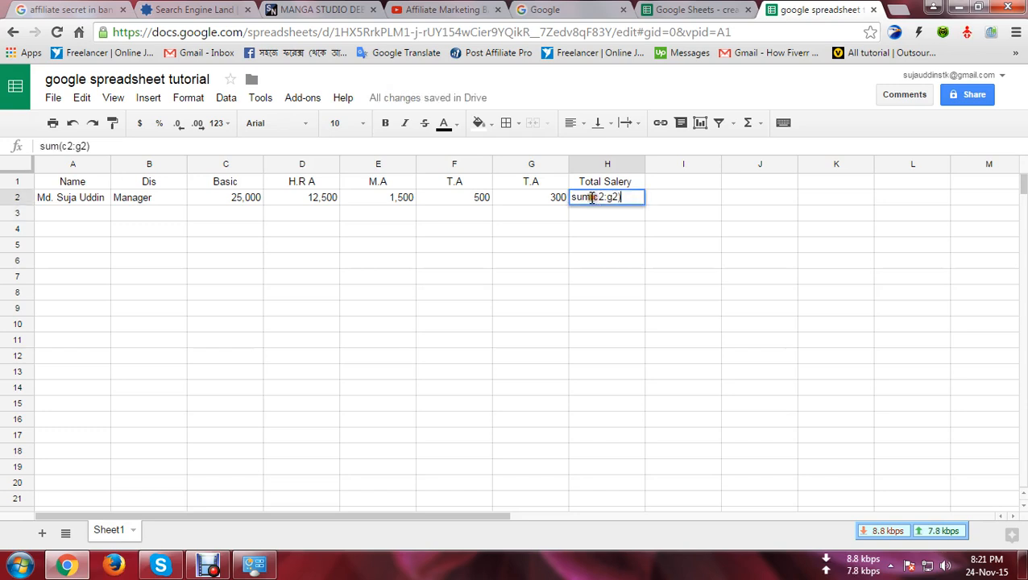
type("=")
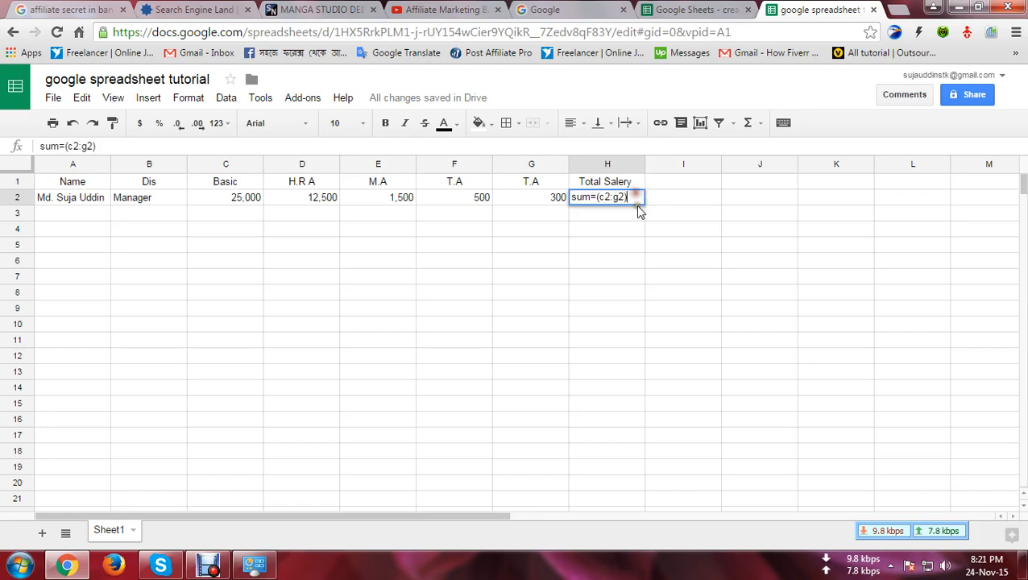
key("Return")
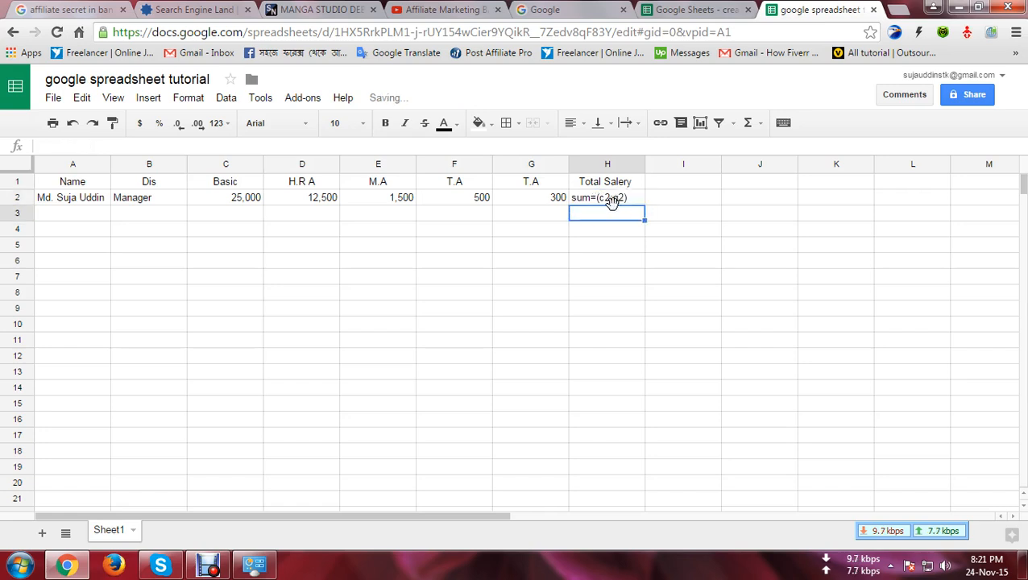
Step: Rearrange the H2 range references from c2:g2 to 2c:2g, giving sum=(2c:2g)
left_click(601, 207)
double_click(599, 201)
left_click(605, 198)
key("BackSpace")
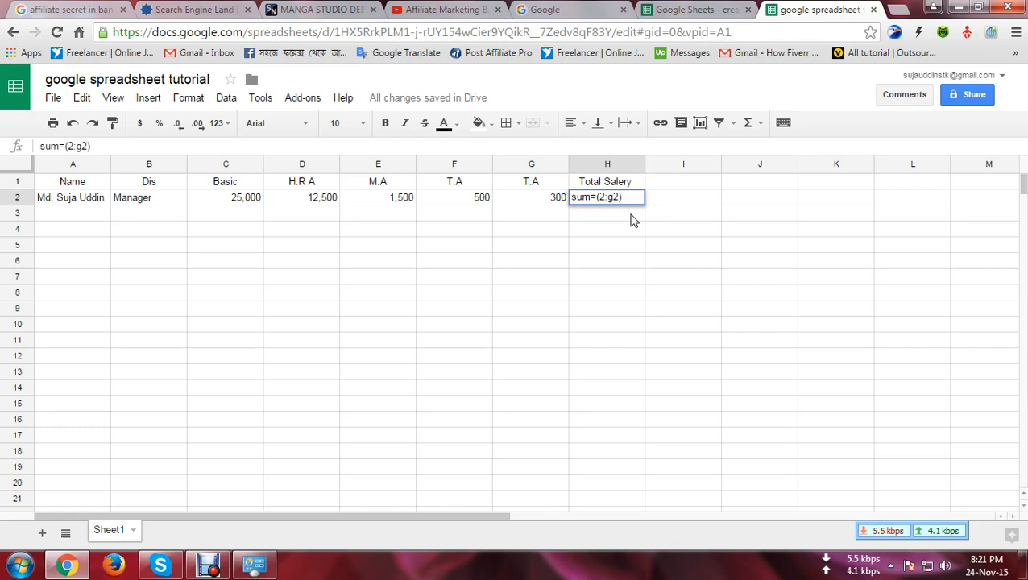
key("Right")
type("c")
key("Right")
key("Right")
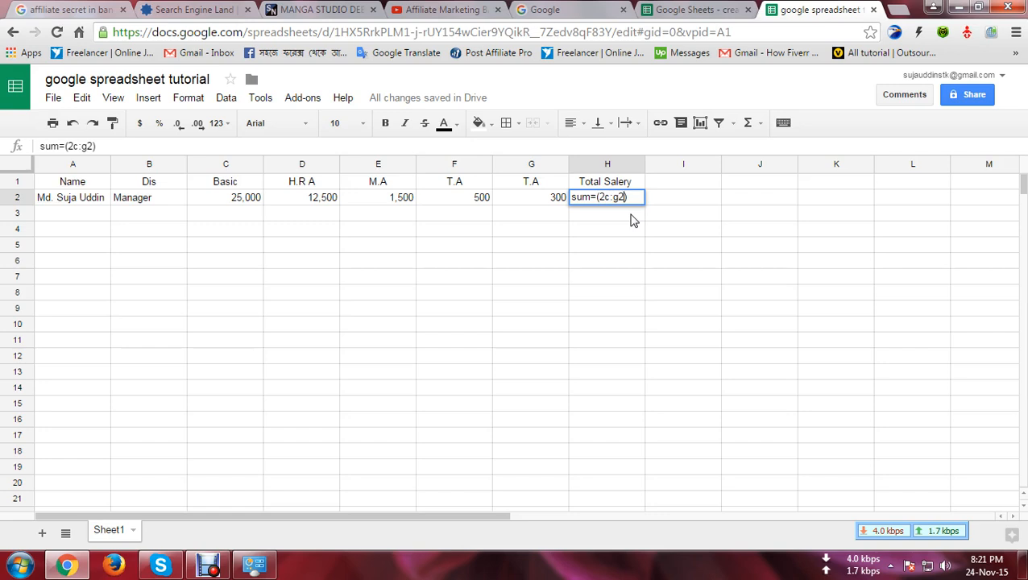
key("Delete")
type("2")
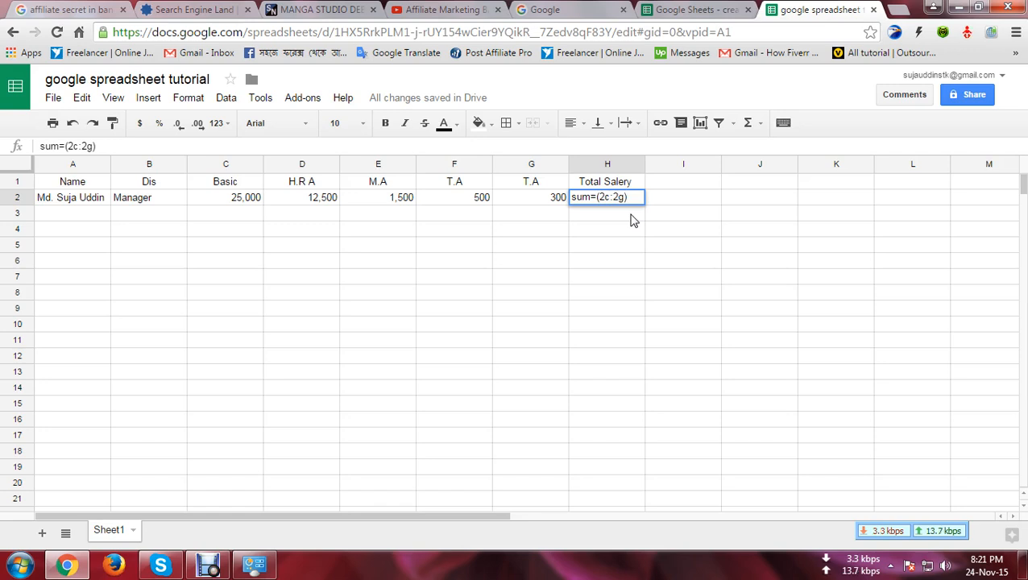
key("Return")
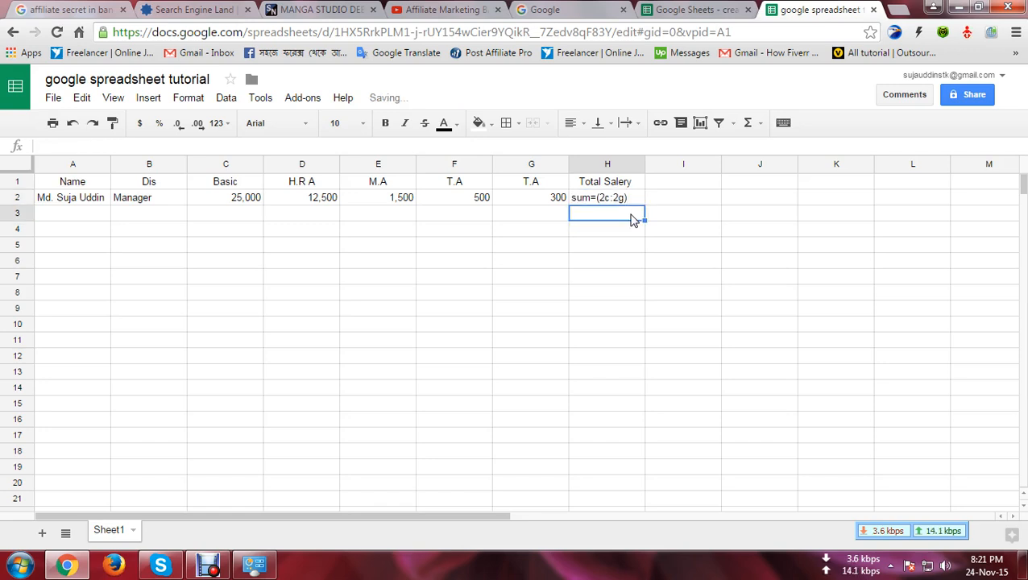
Step: Rebuild the leading 'sum' in H2, removing the stray characters, so it reads sum=(2c:2g)
left_click(583, 200)
double_click(587, 197)
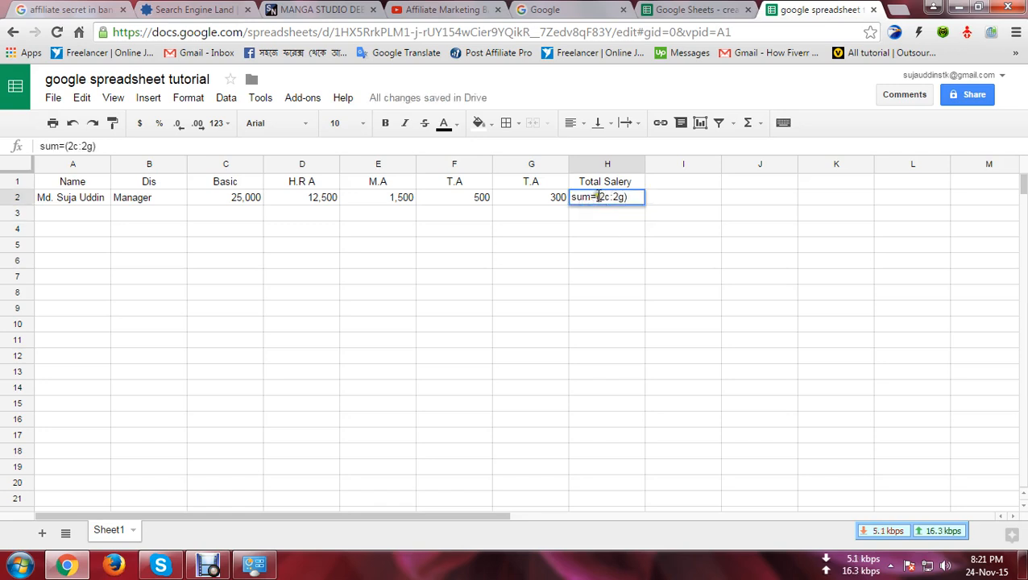
left_click(573, 197)
key("Delete")
key("Delete")
key("Delete")
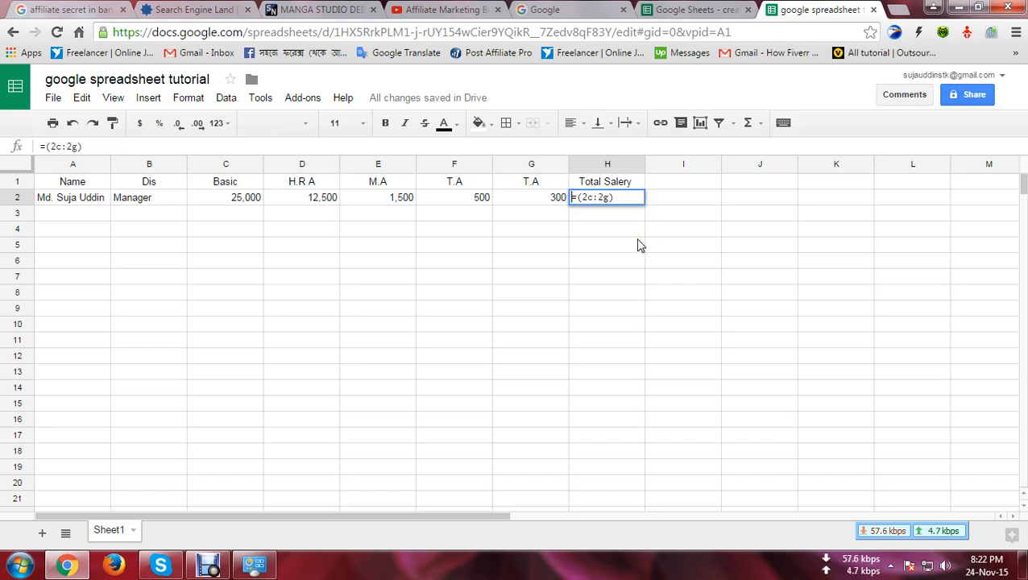
key("Home")
type("s")
key("End")
type("um")
key("BackSpace")
key("BackSpace")
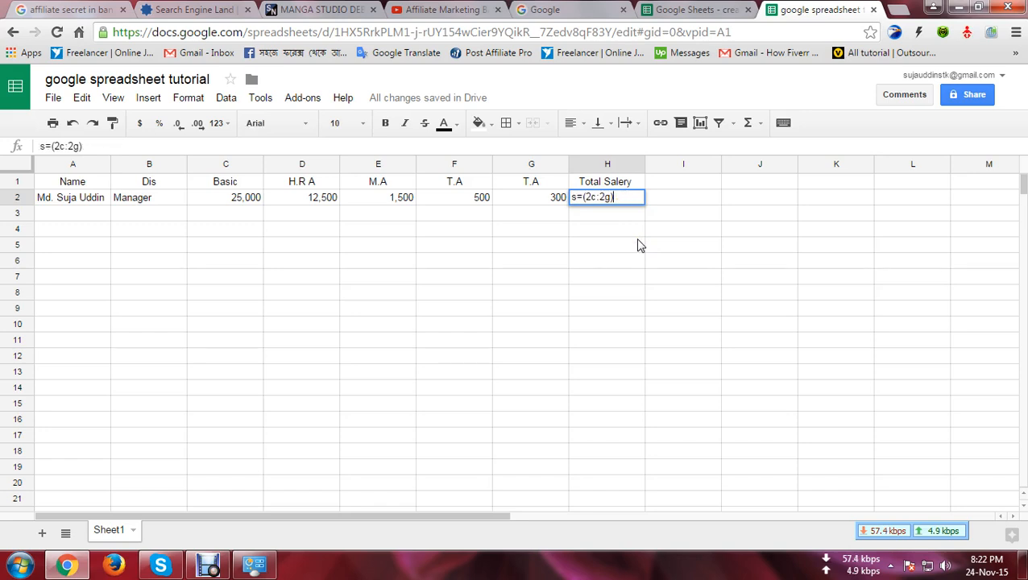
left_click(574, 202)
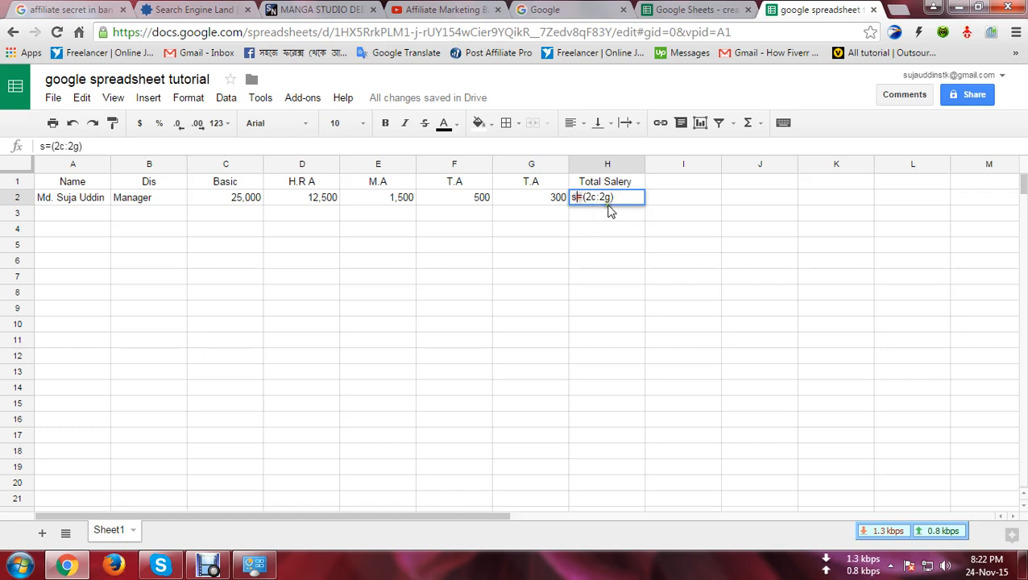
type("um")
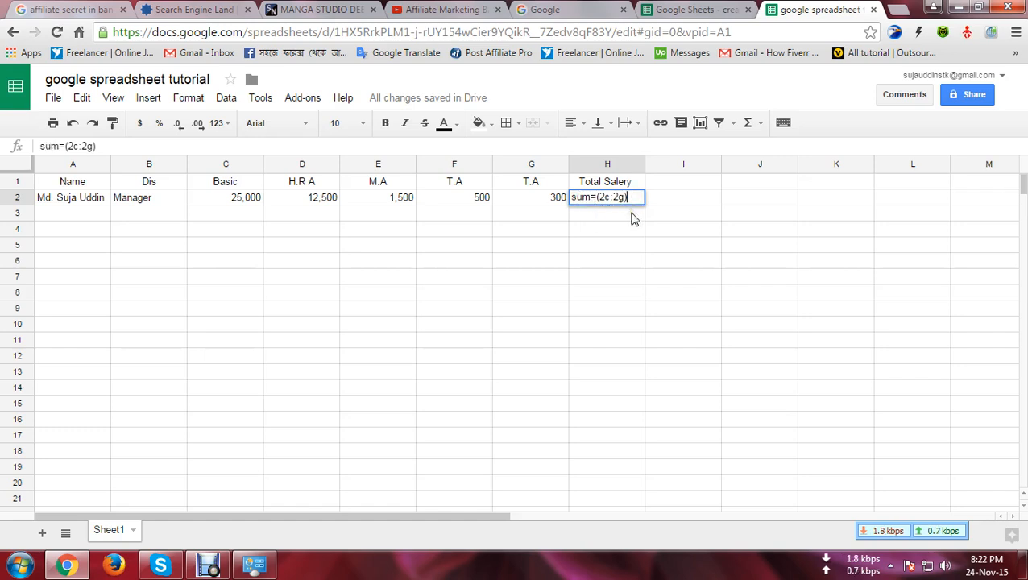
left_click(635, 219)
double_click(606, 200)
left_click(896, 10)
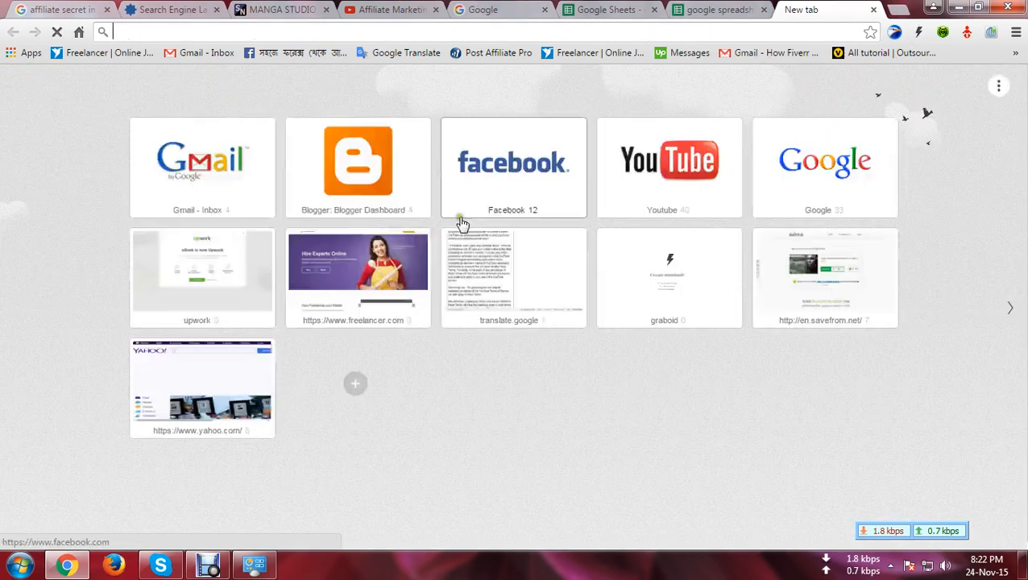
Step: Search Google for 'excel add formula'
left_click(797, 179)
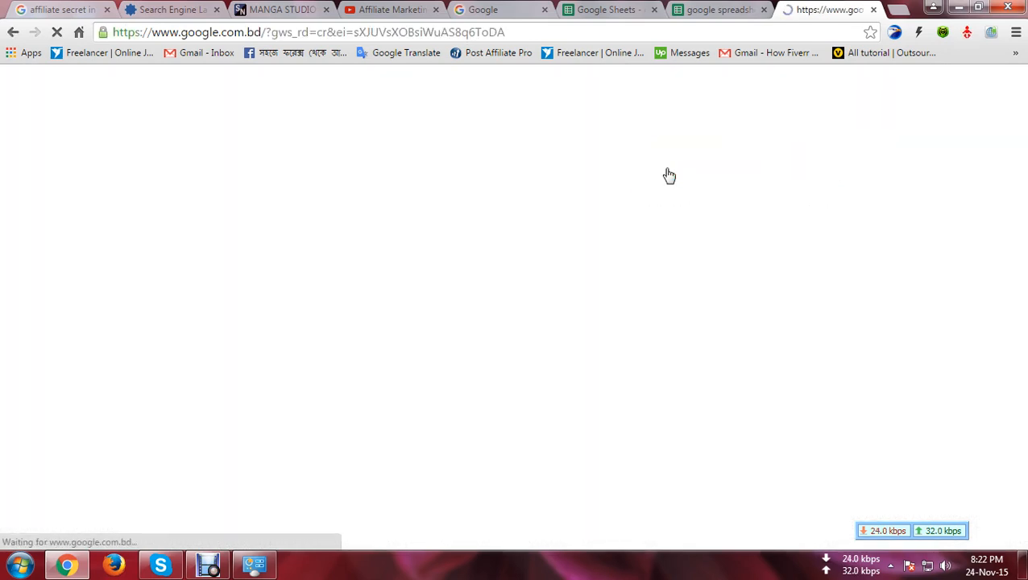
left_click(410, 319)
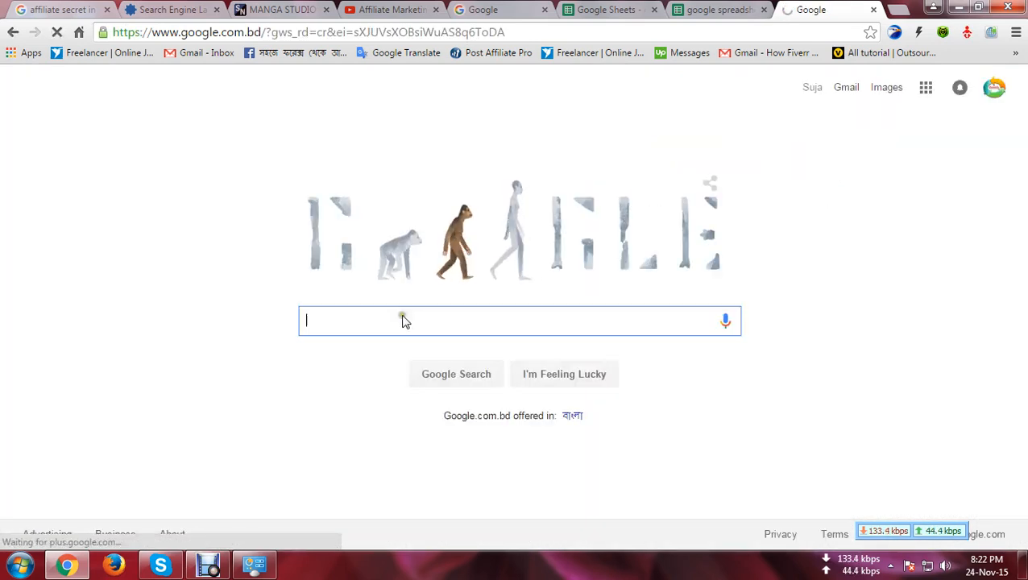
type("exc")
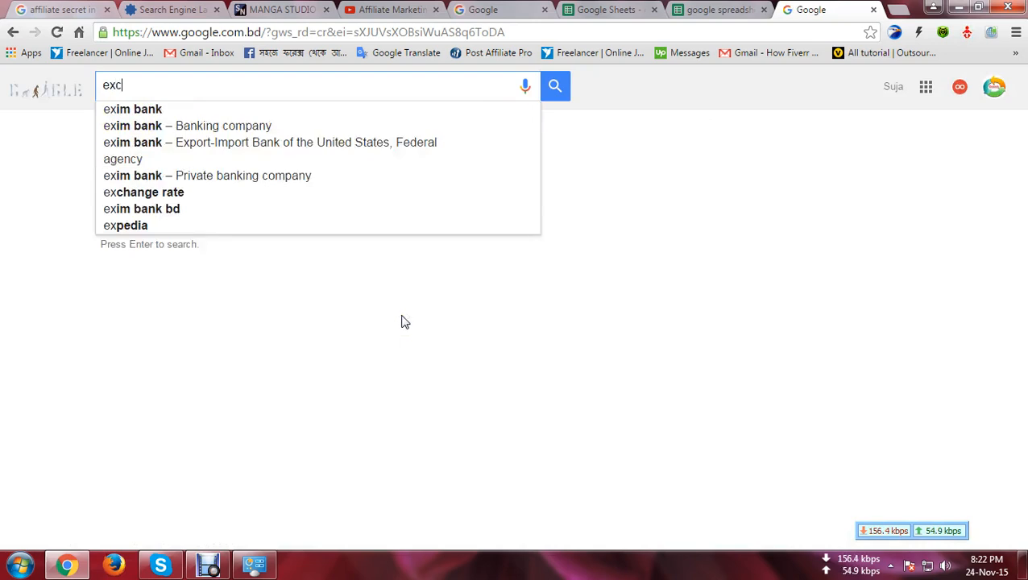
type("el")
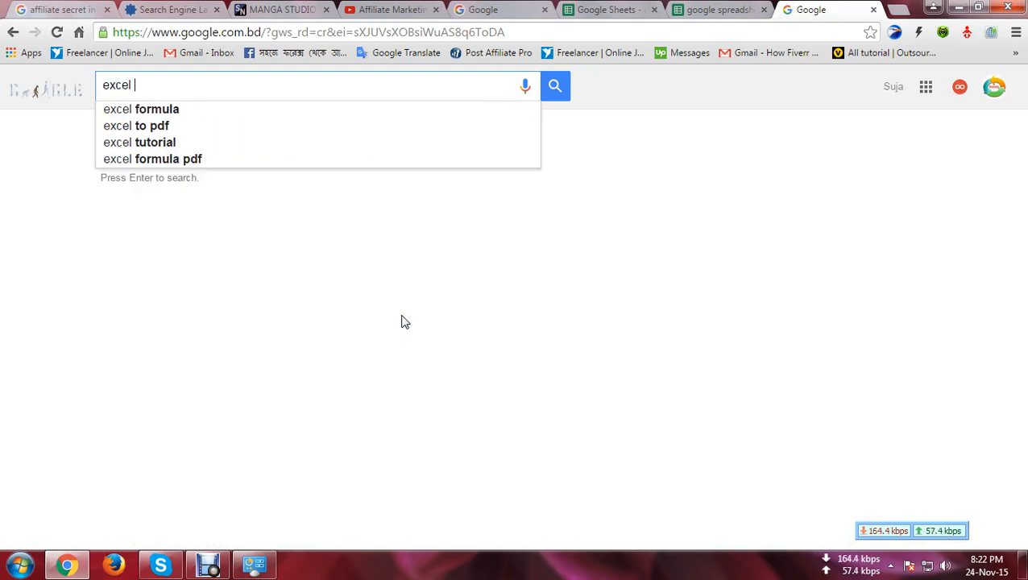
key("Down")
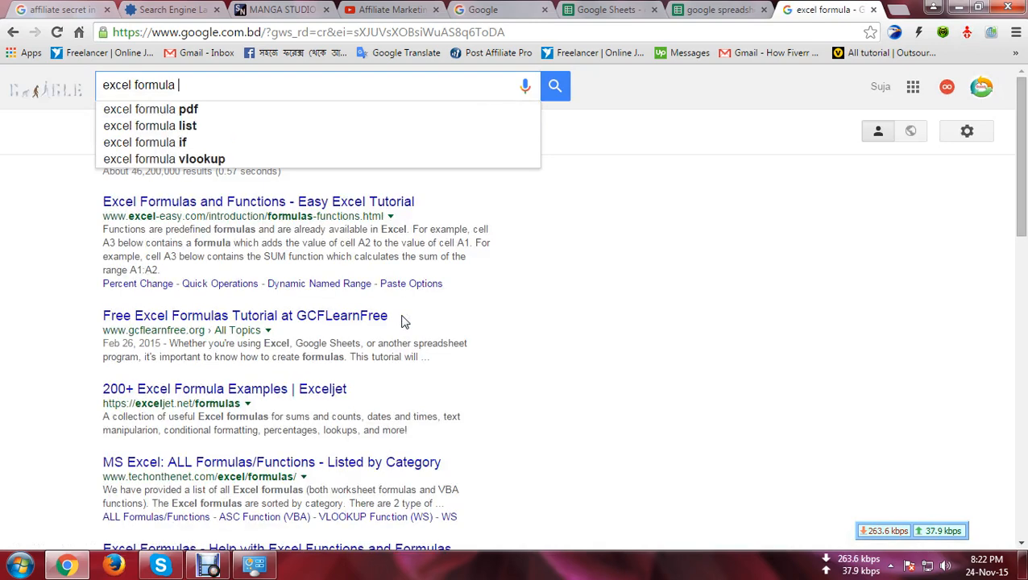
key("BackSpace")
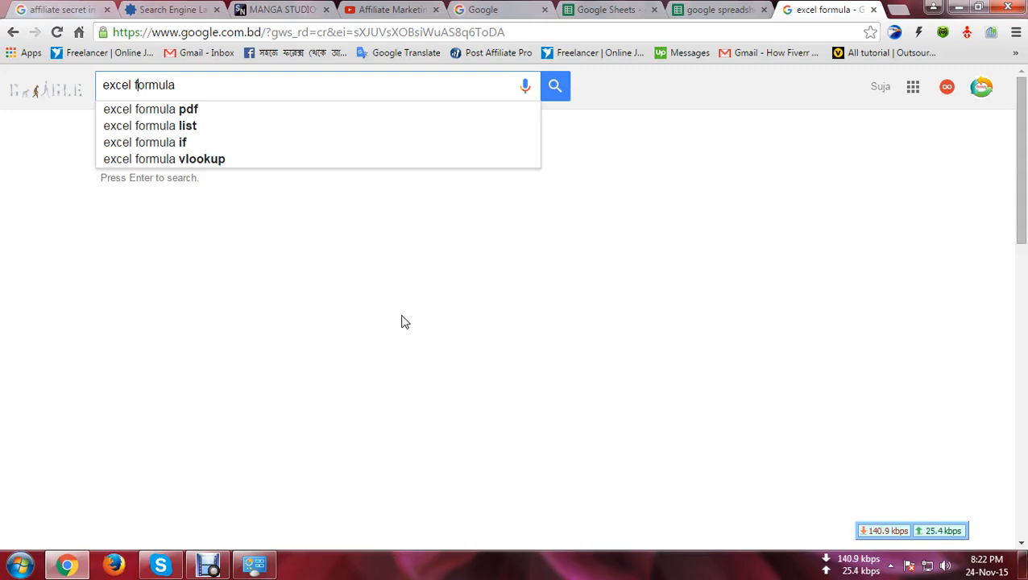
type("add")
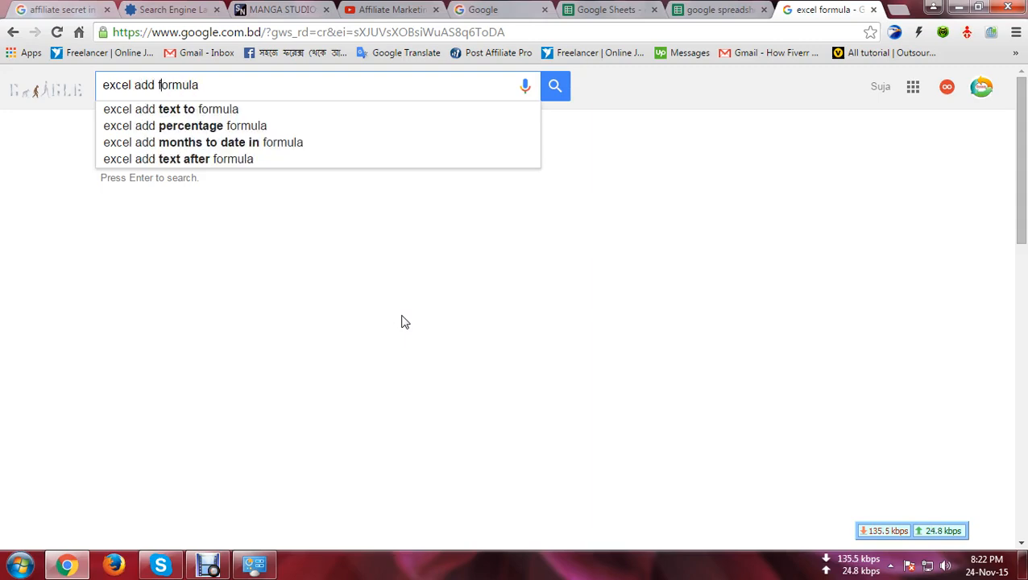
key("Return")
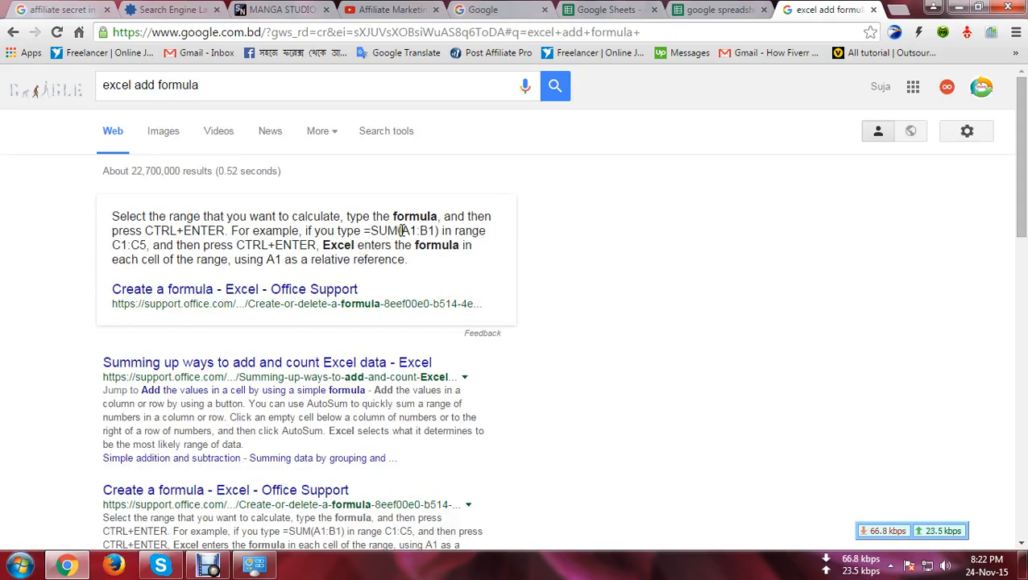
Step: Copy the example formula =SUM(A1:B1) and select the incorrect H2 text in the sheet
left_click_drag(365, 230, 458, 248)
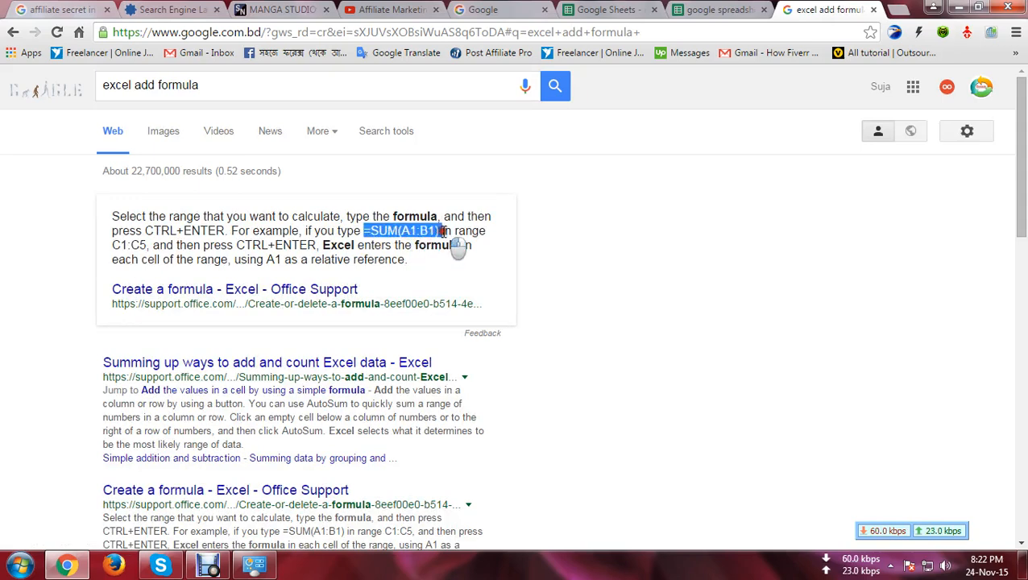
right_click(424, 227)
left_click(447, 238)
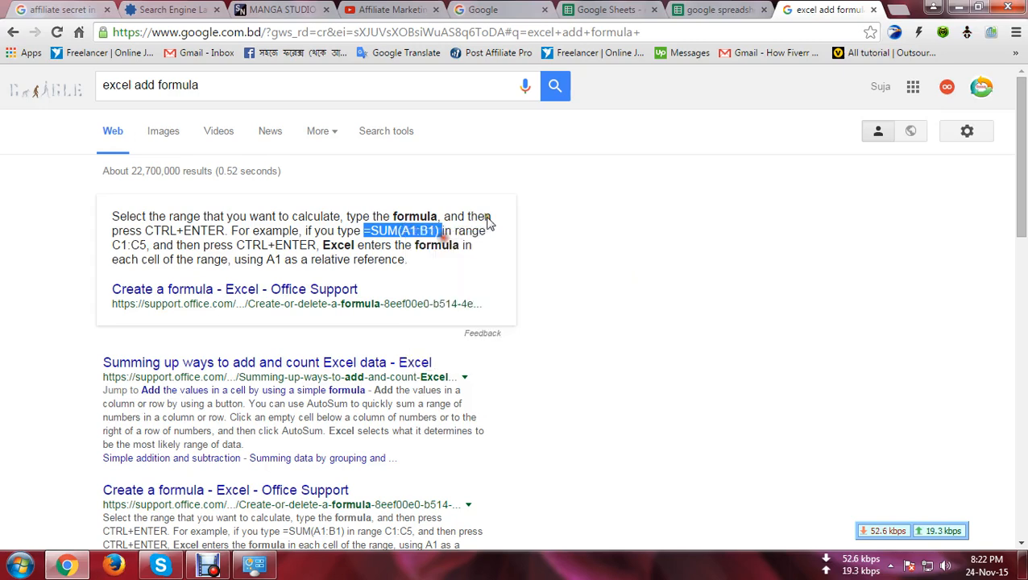
left_click(712, 11)
left_click_drag(630, 195, 574, 191)
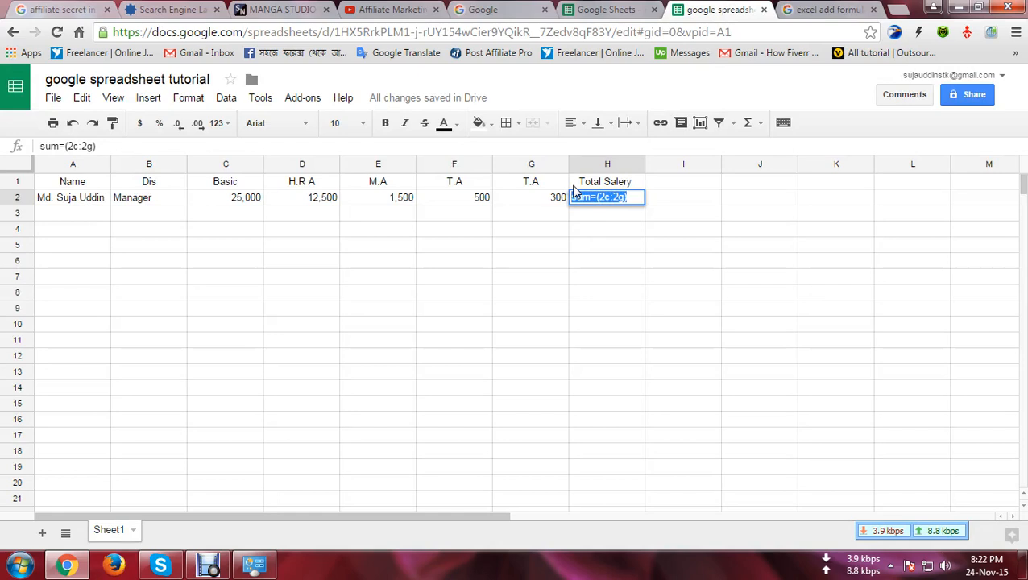
Step: Paste =SUM(A1:B1) into H2 and change its range to c2:g2, totalling 39,800
key("ctrl+v")
left_click(601, 197)
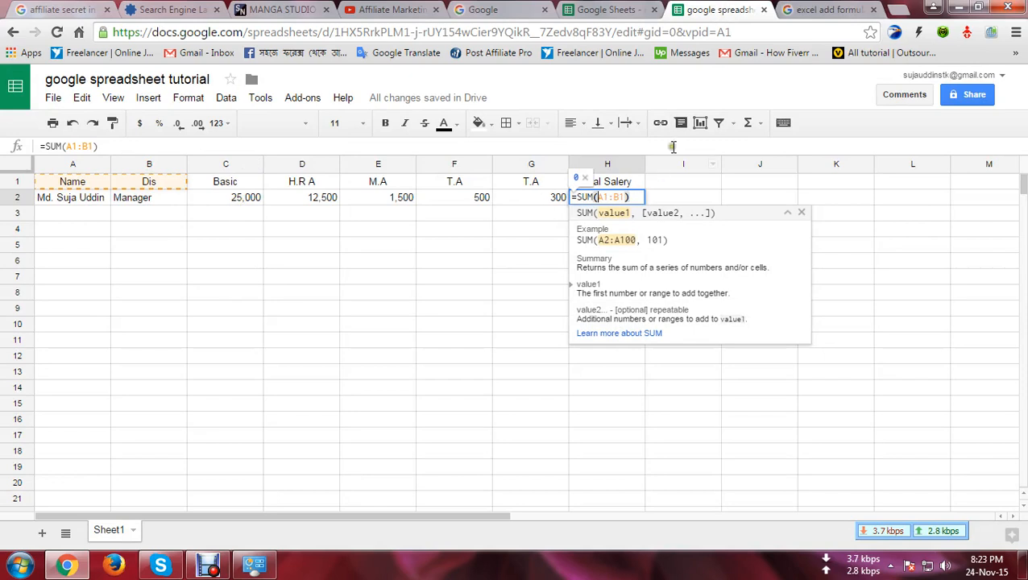
key("Delete")
type("c")
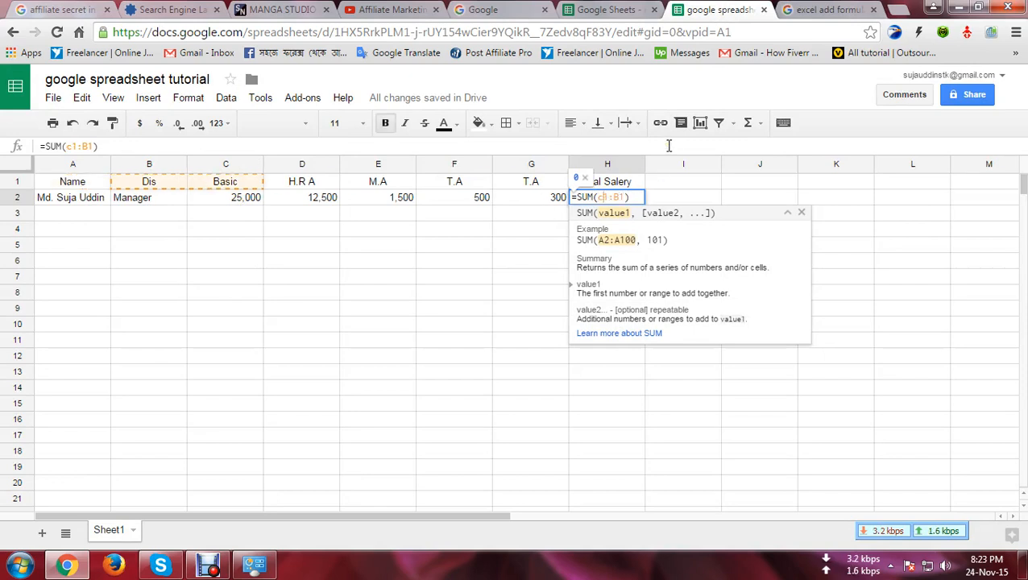
key("Delete")
type("2")
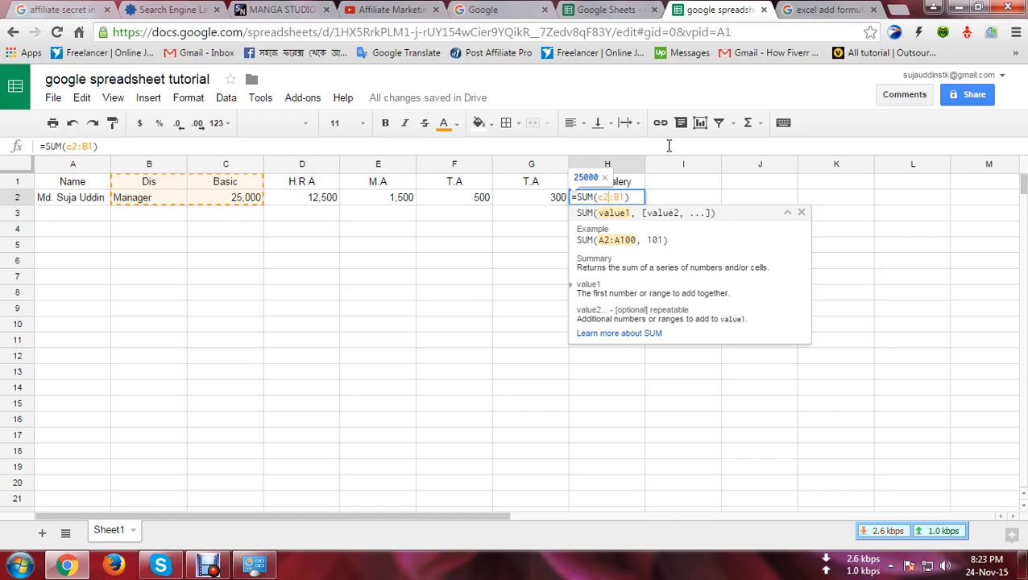
key("Delete")
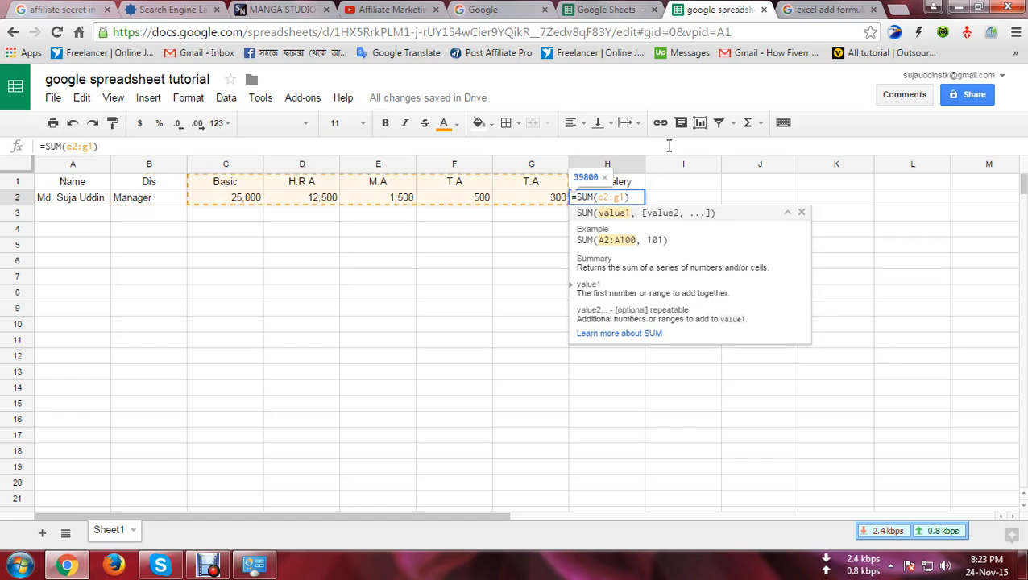
key("Delete")
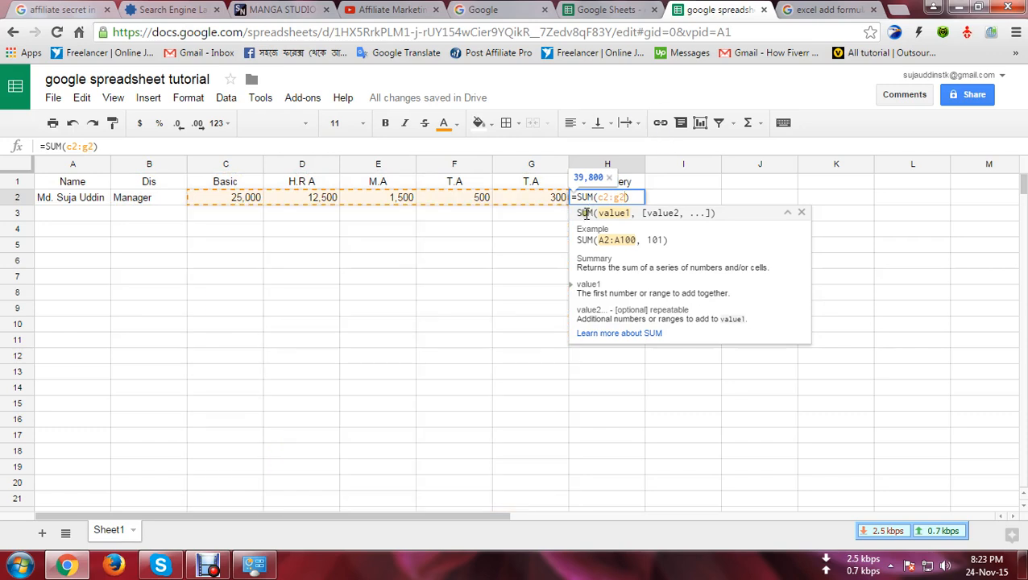
left_click(589, 197)
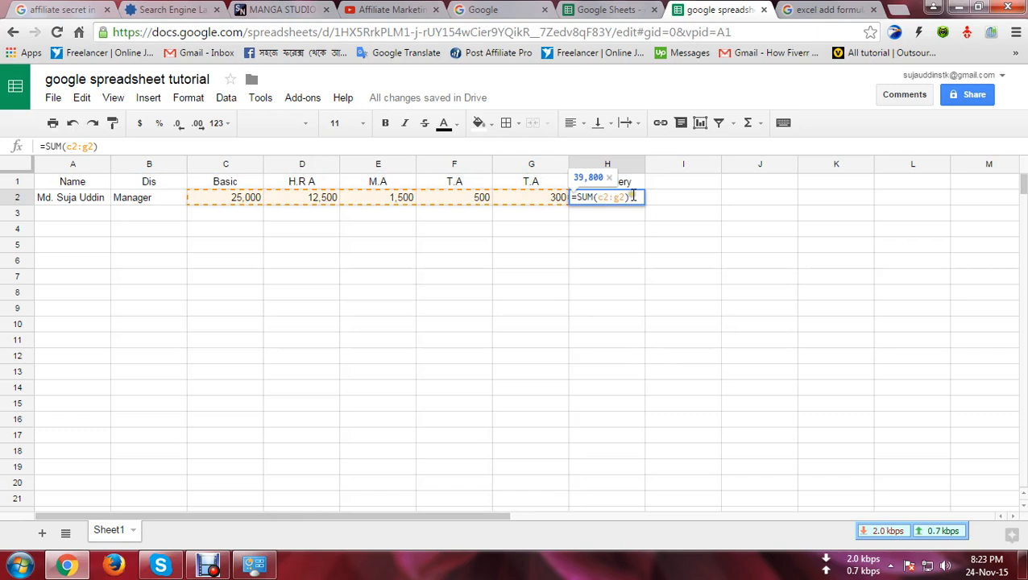
key("Return")
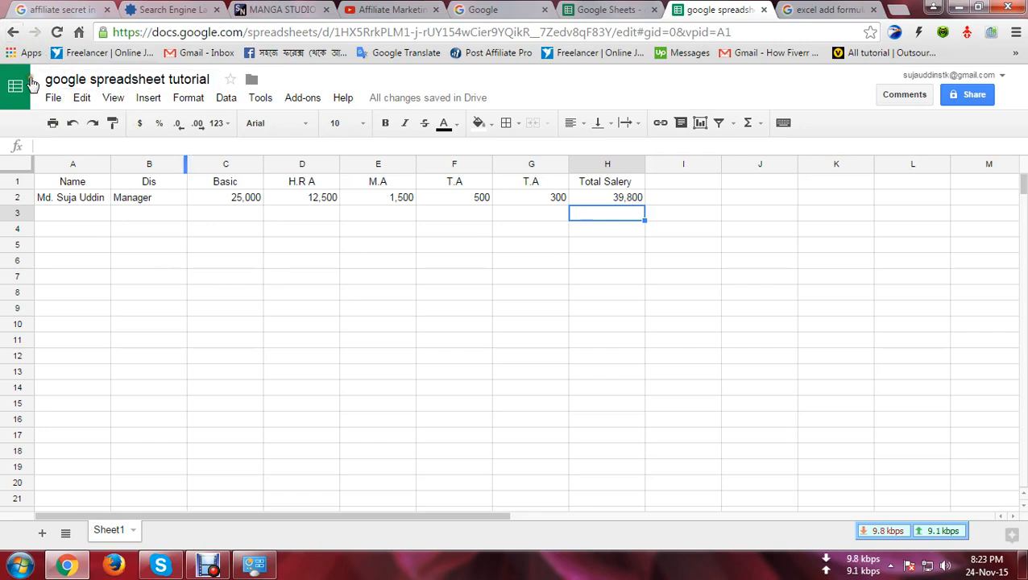
left_click(47, 99)
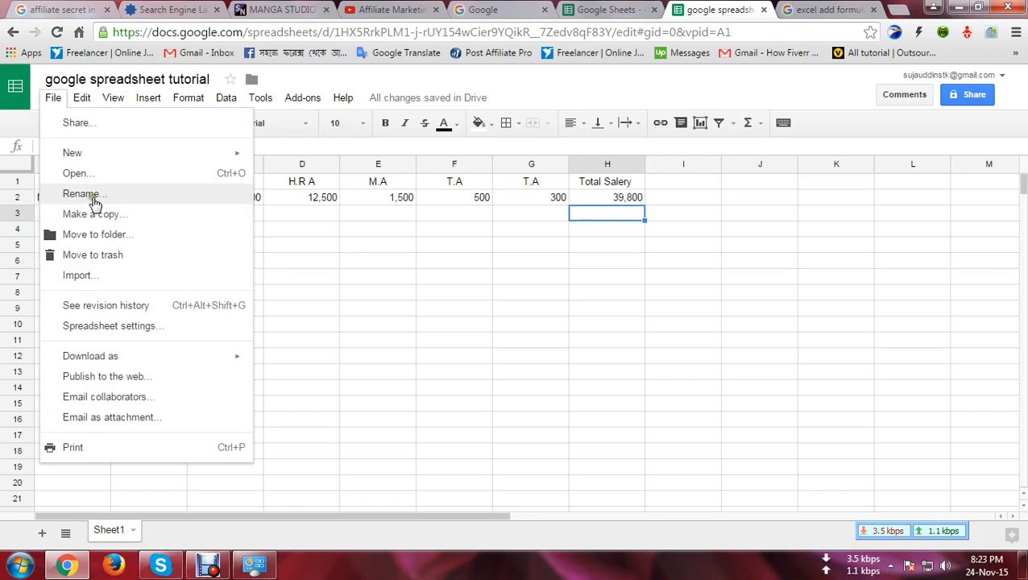
left_click(113, 97)
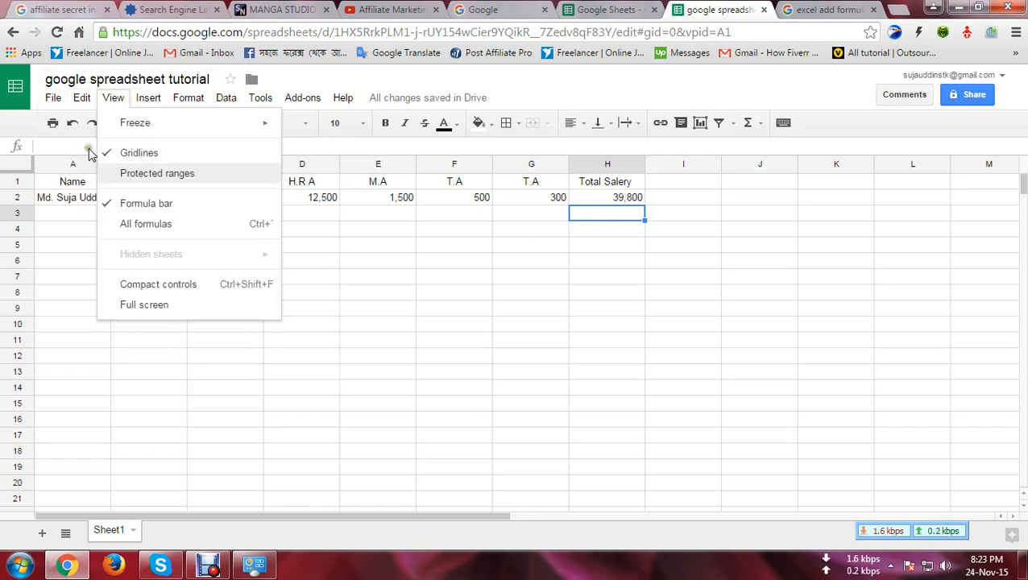
left_click(53, 100)
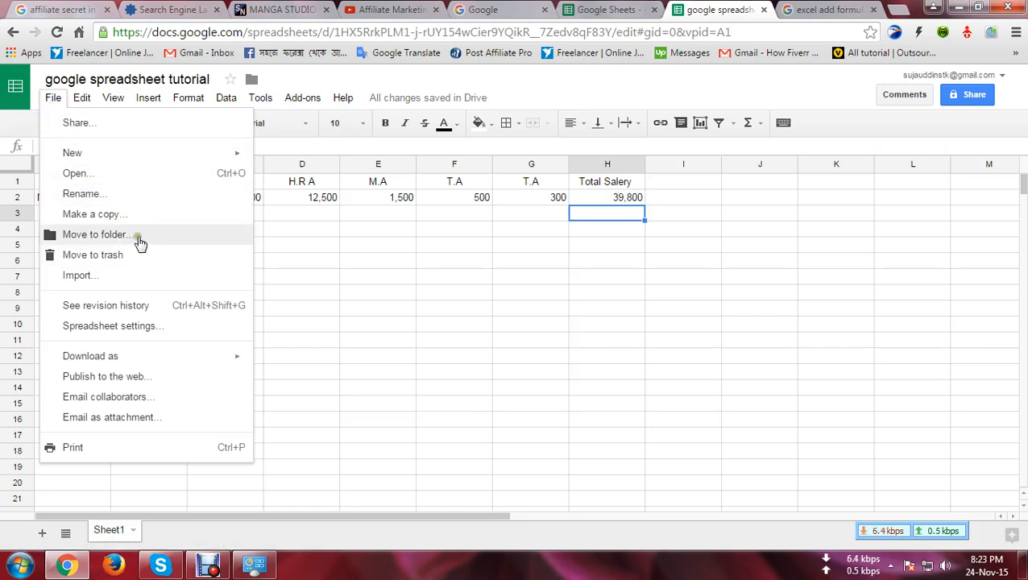
left_click(403, 215)
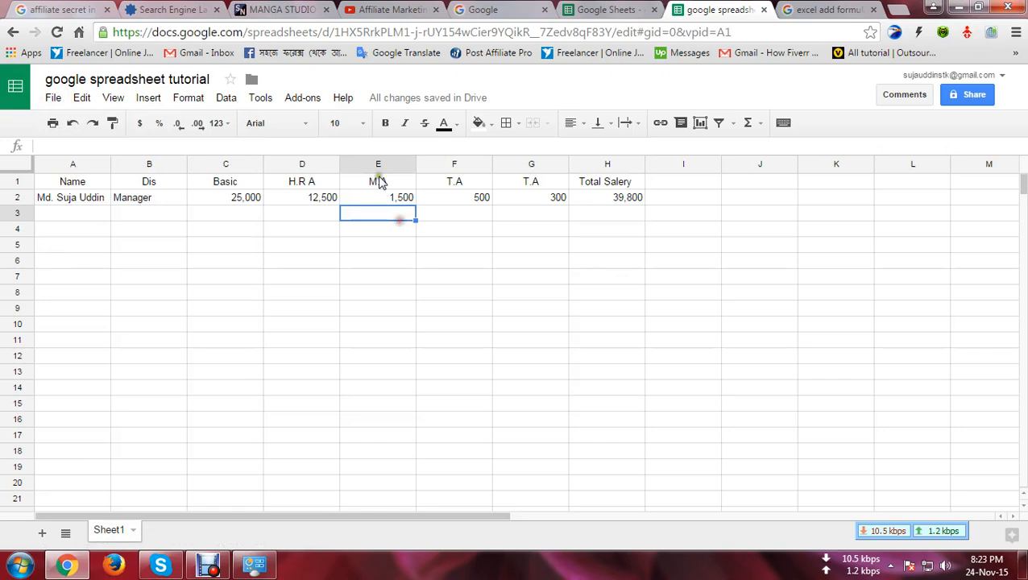
left_click(197, 80)
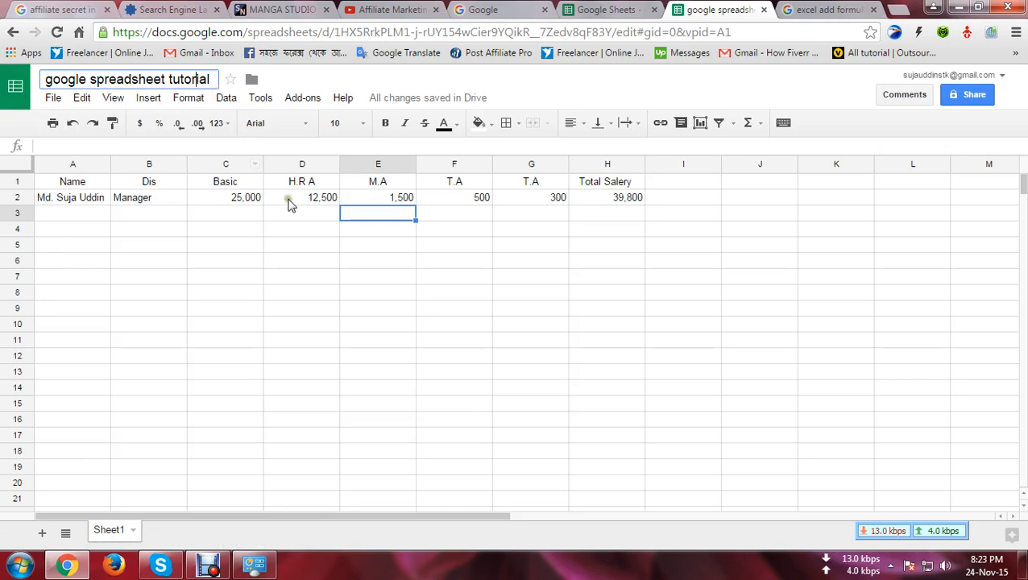
left_click(241, 220)
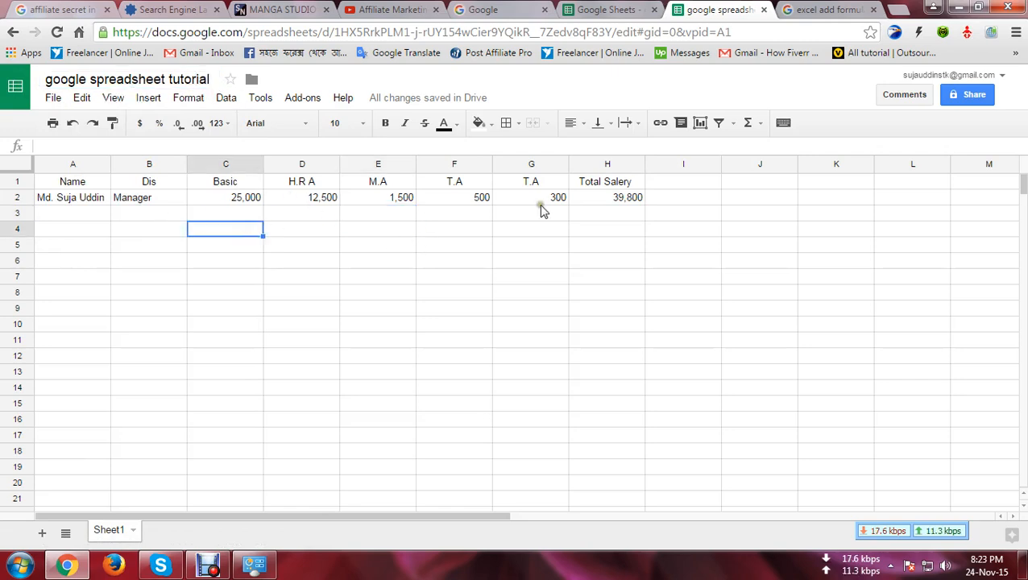
left_click(626, 206)
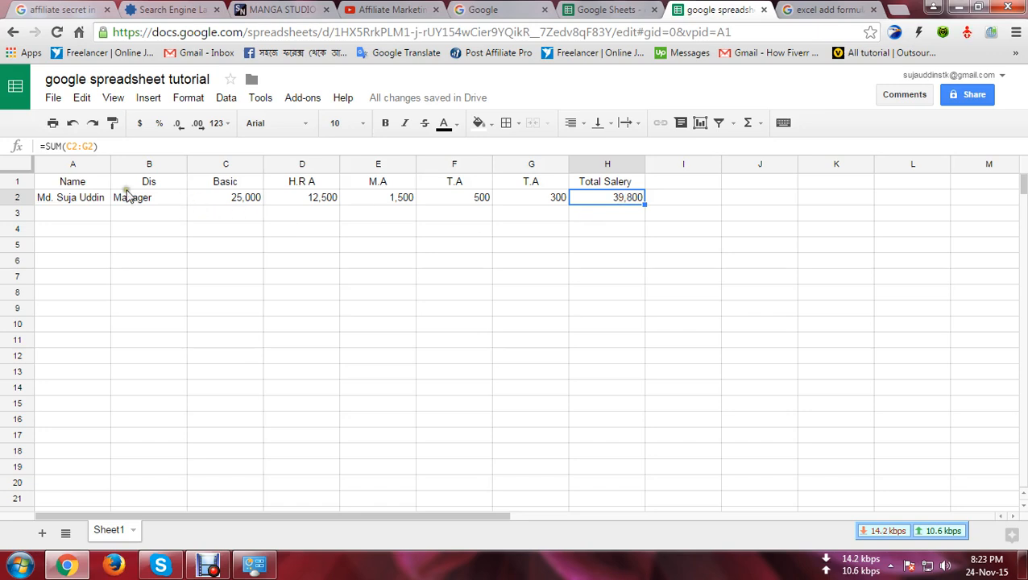
right_click(63, 78)
left_click(49, 81)
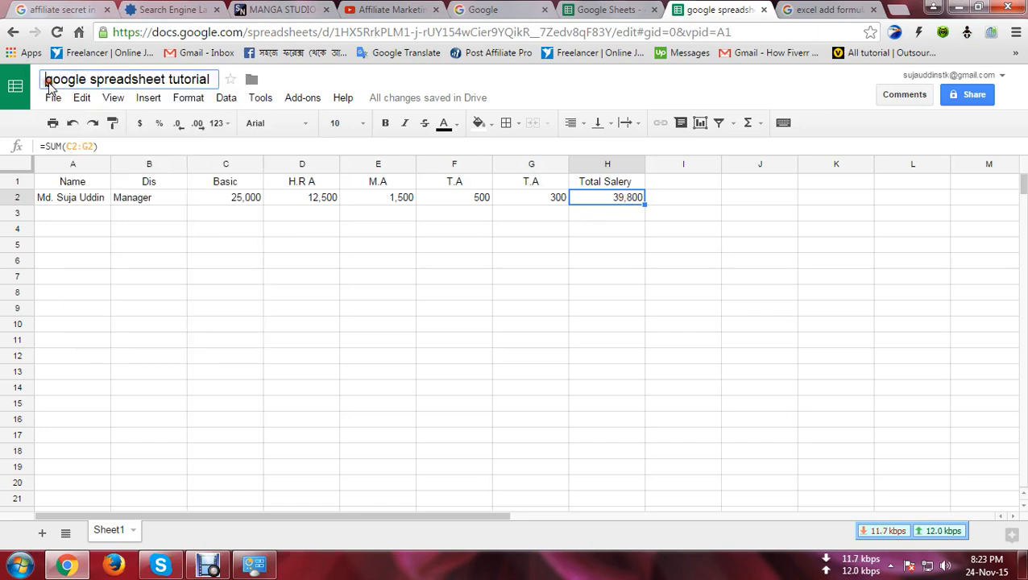
left_click(981, 98)
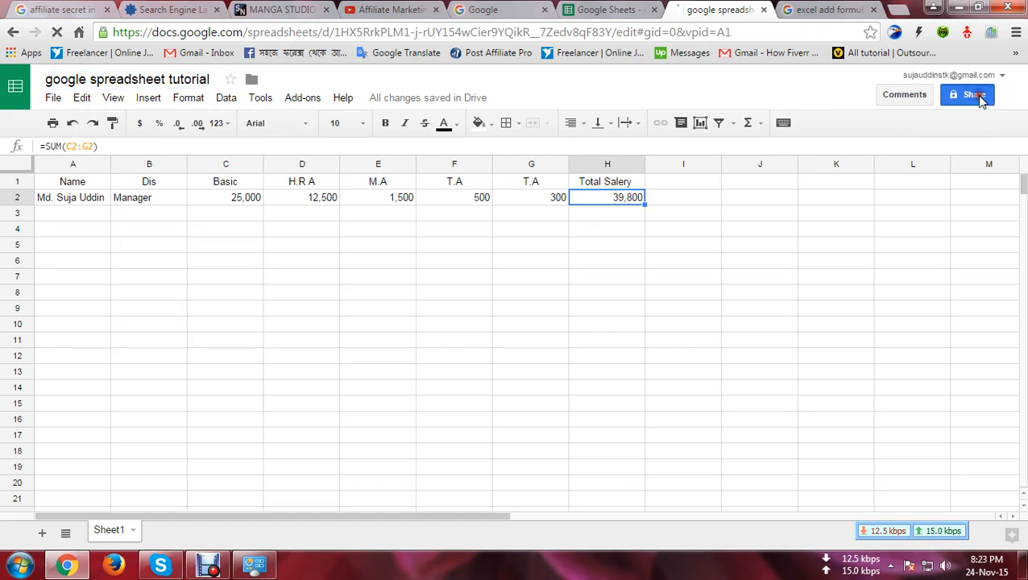
Step: Share the spreadsheet as editor with the second account's contact, with the note 'google spreadsheet'
left_click(699, 249)
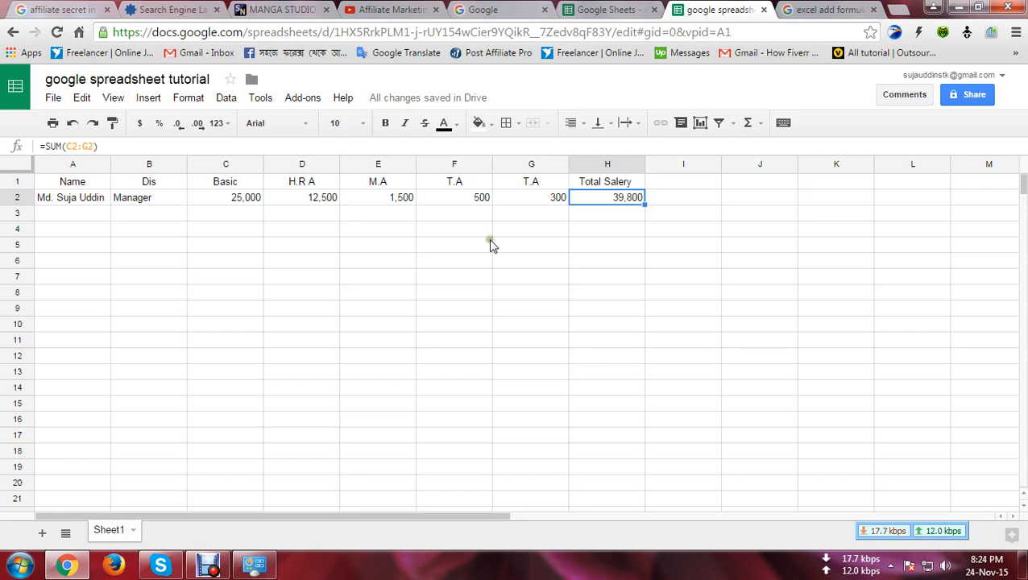
left_click(974, 94)
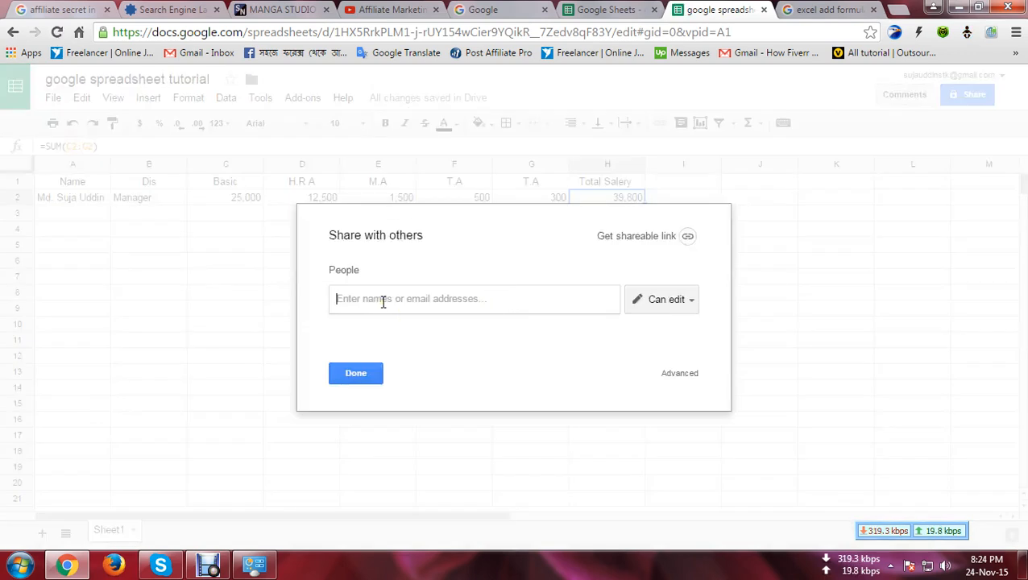
type("suja")
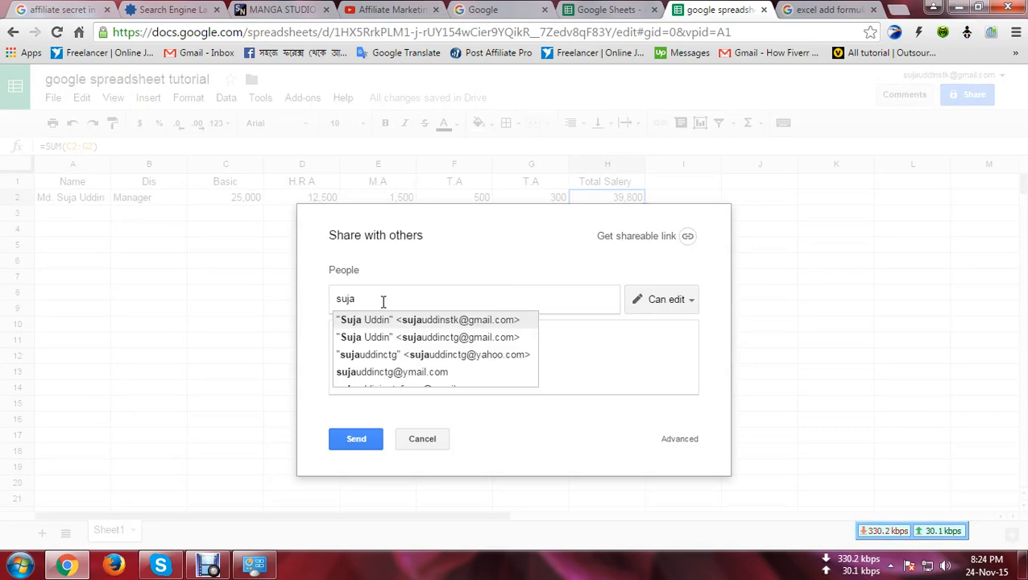
left_click(473, 335)
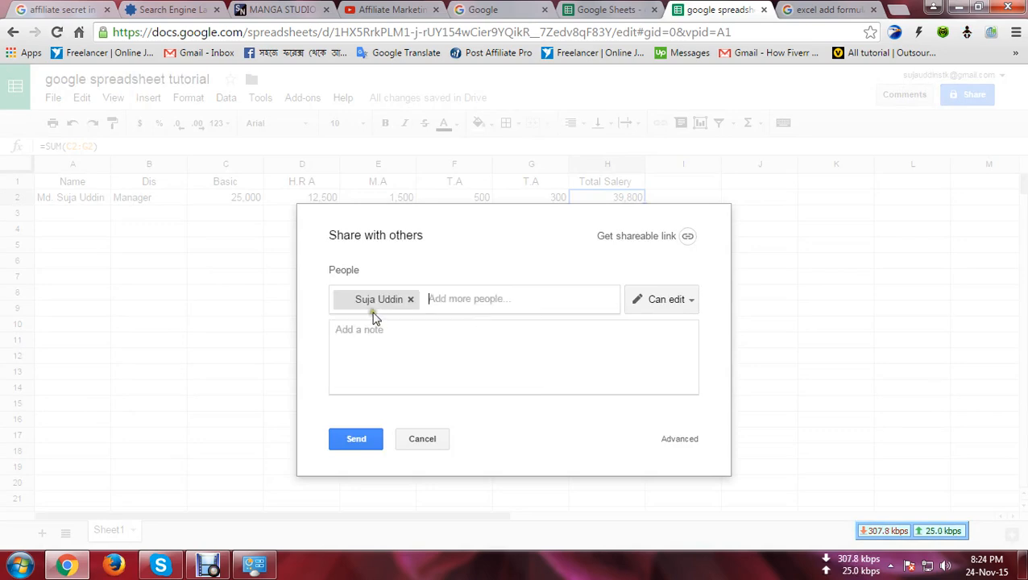
left_click(408, 331)
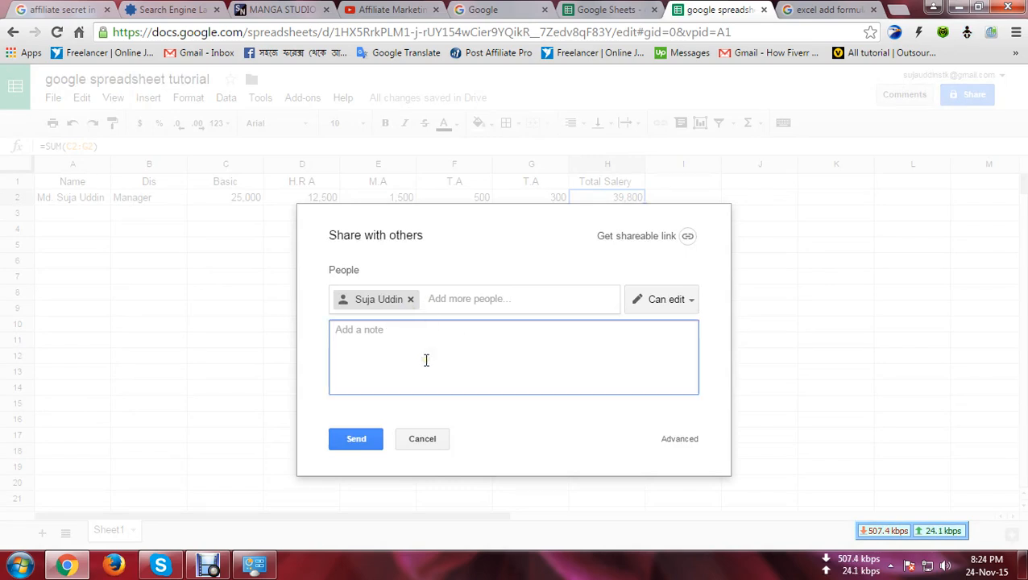
type("google")
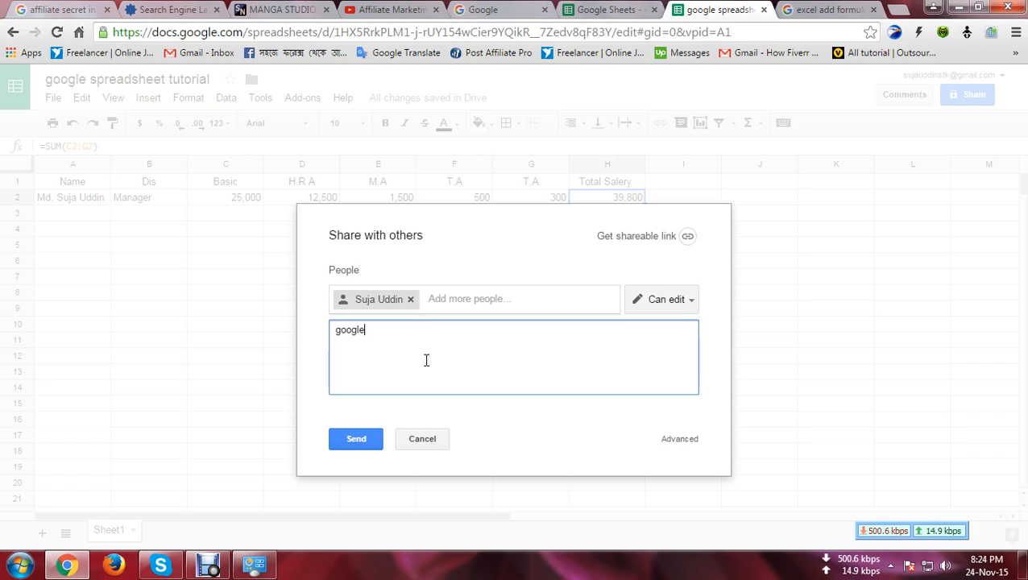
type(" spread ")
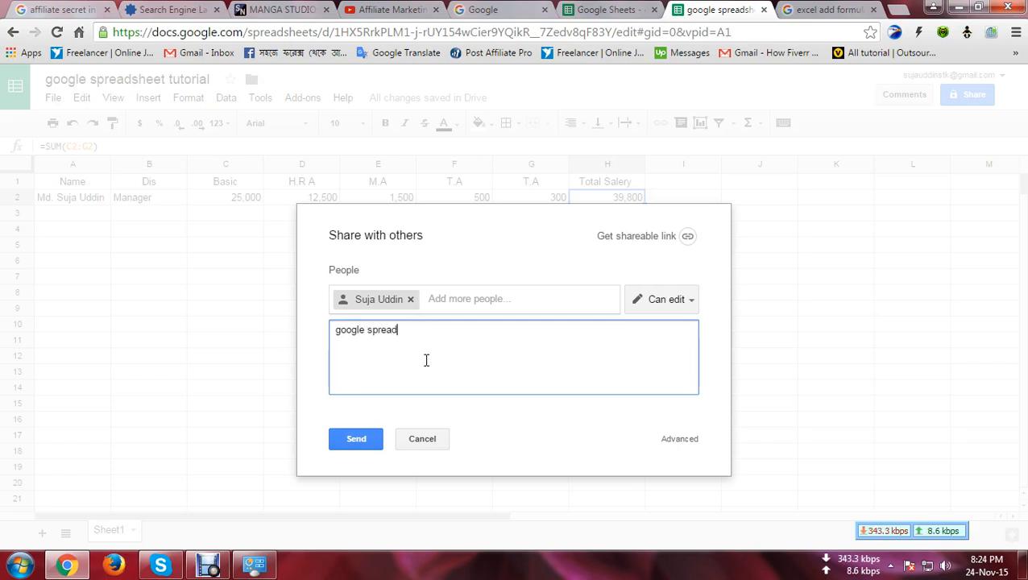
type("sheet")
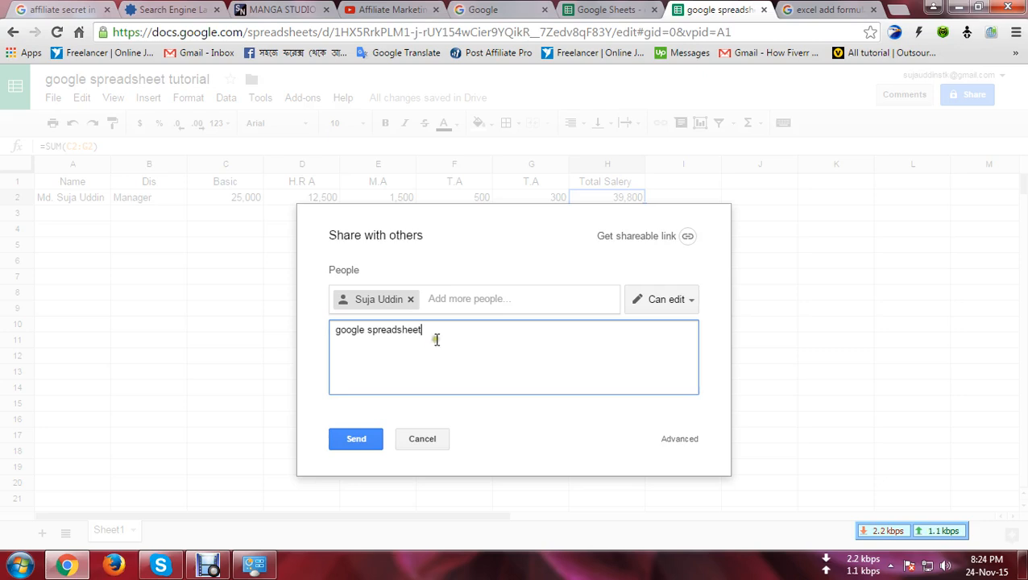
left_click(355, 440)
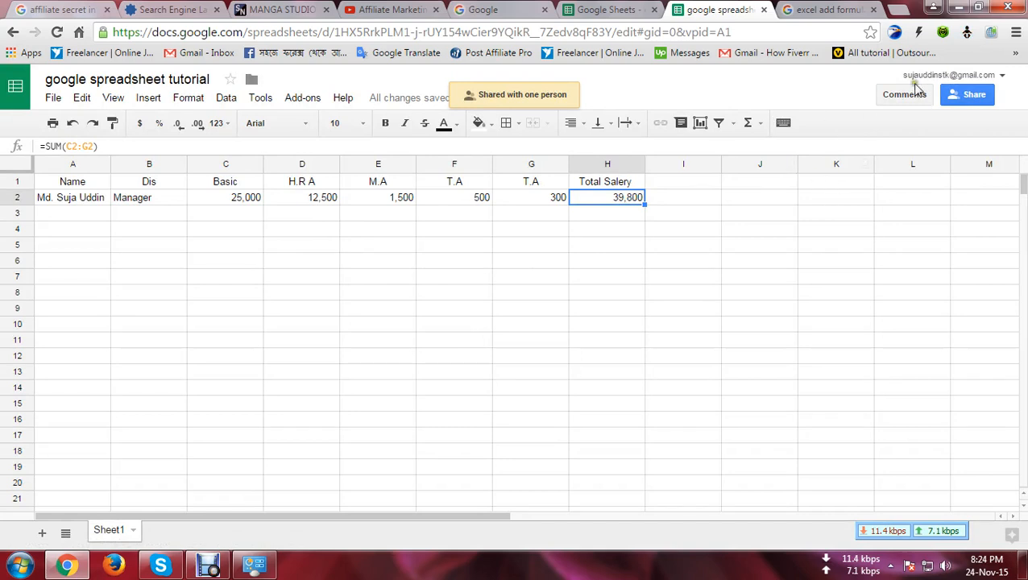
left_click(1012, 99)
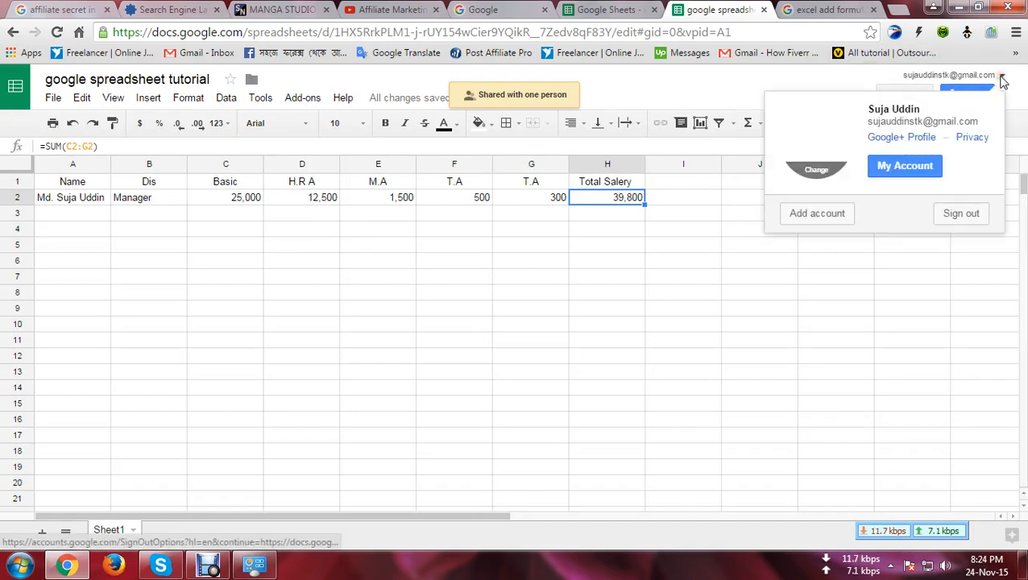
Step: Try adding the shared-to account, then sign out of all accounts to reach the account chooser
left_click(828, 216)
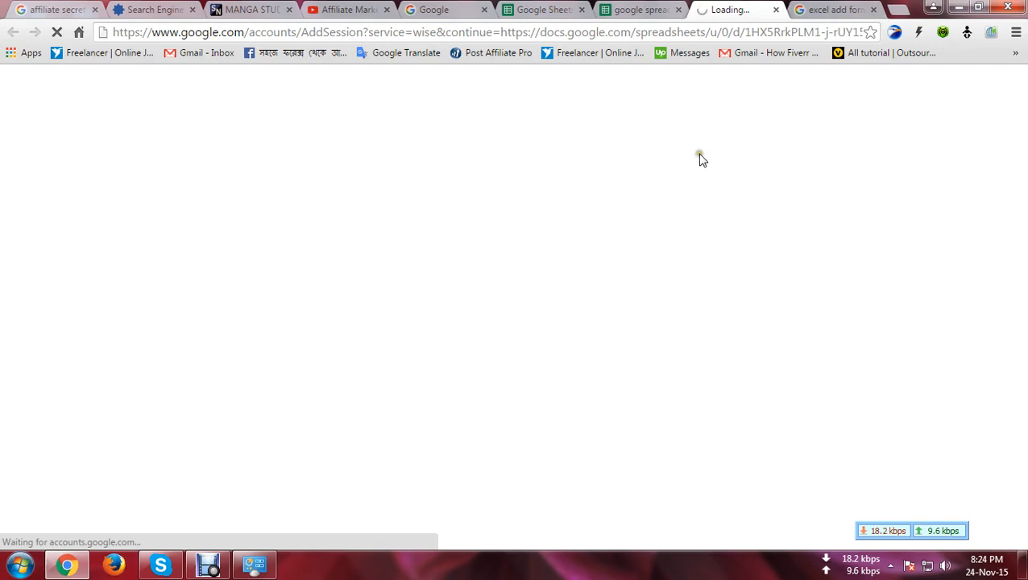
left_click(645, 11)
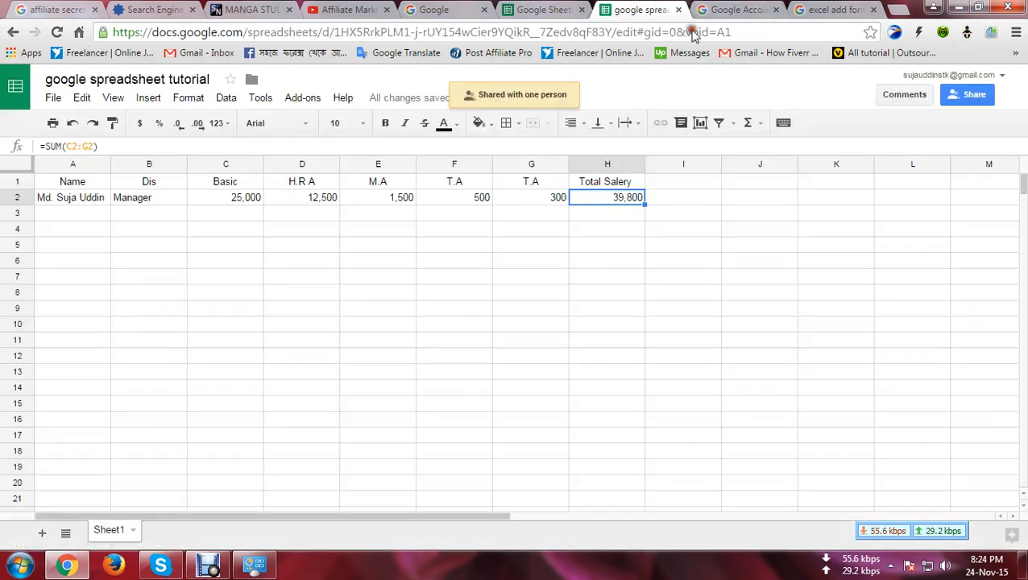
left_click(729, 10)
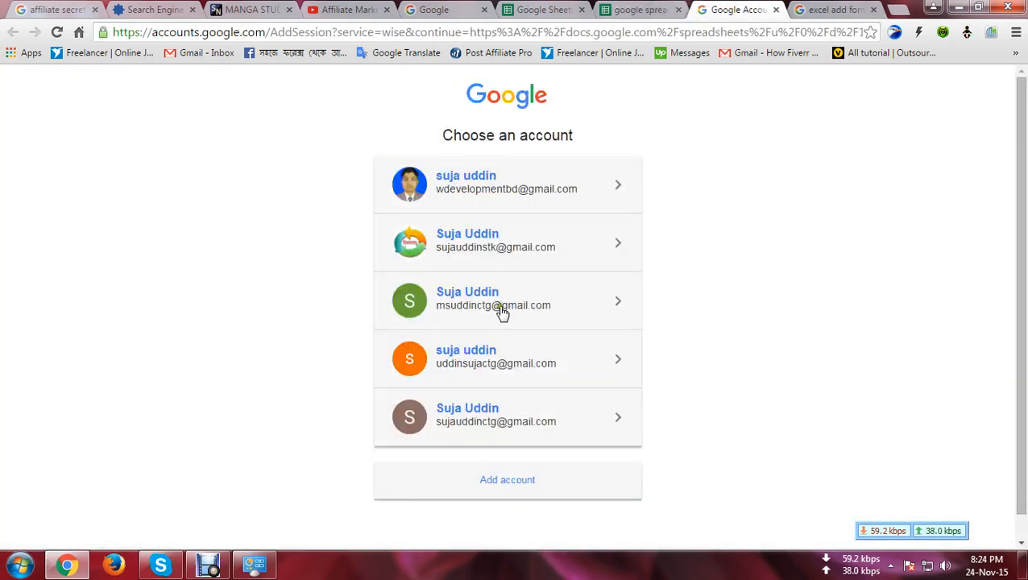
left_click(481, 422)
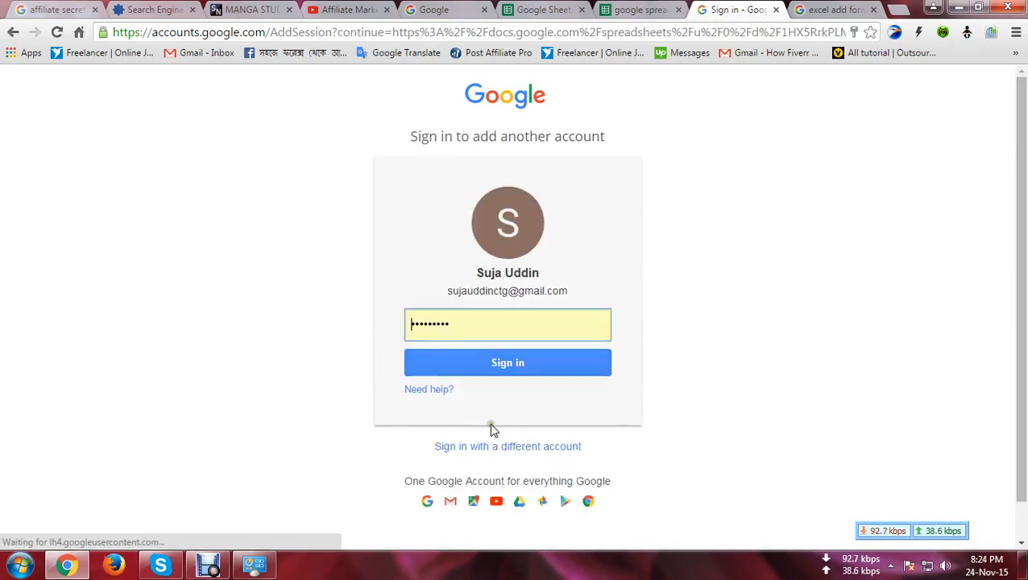
left_click(511, 364)
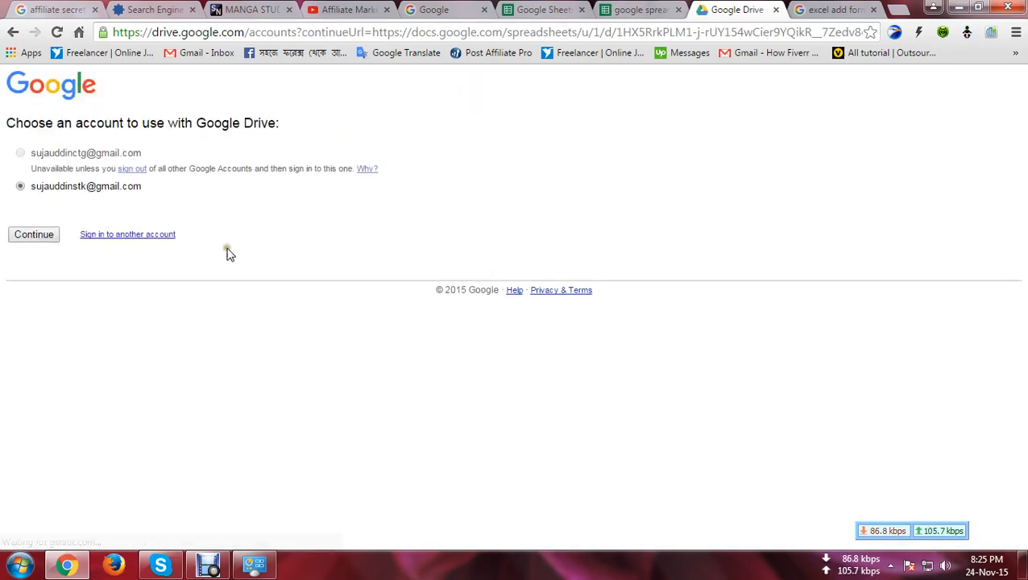
left_click(27, 235)
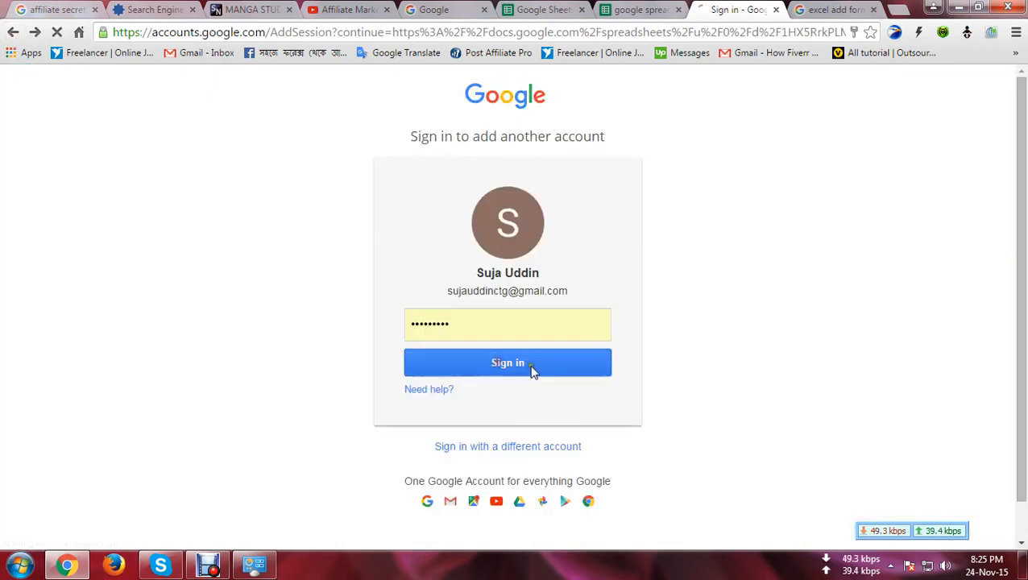
left_click(535, 369)
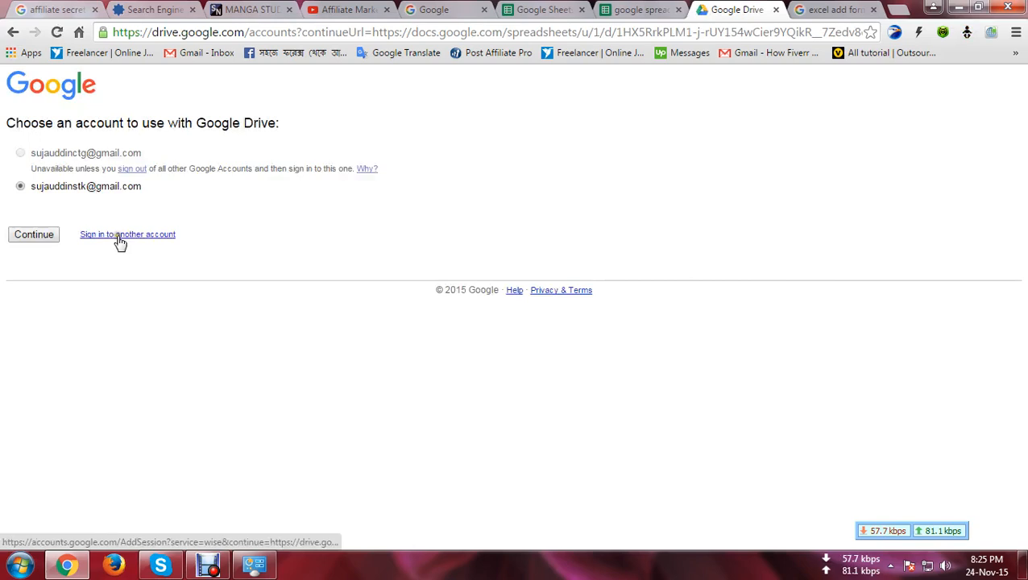
left_click(25, 154)
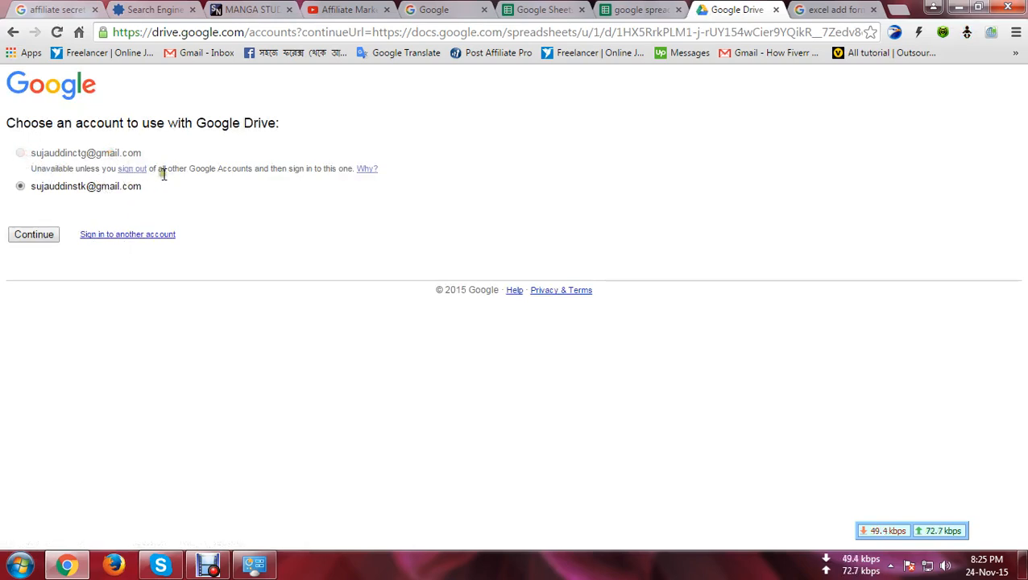
left_click(135, 169)
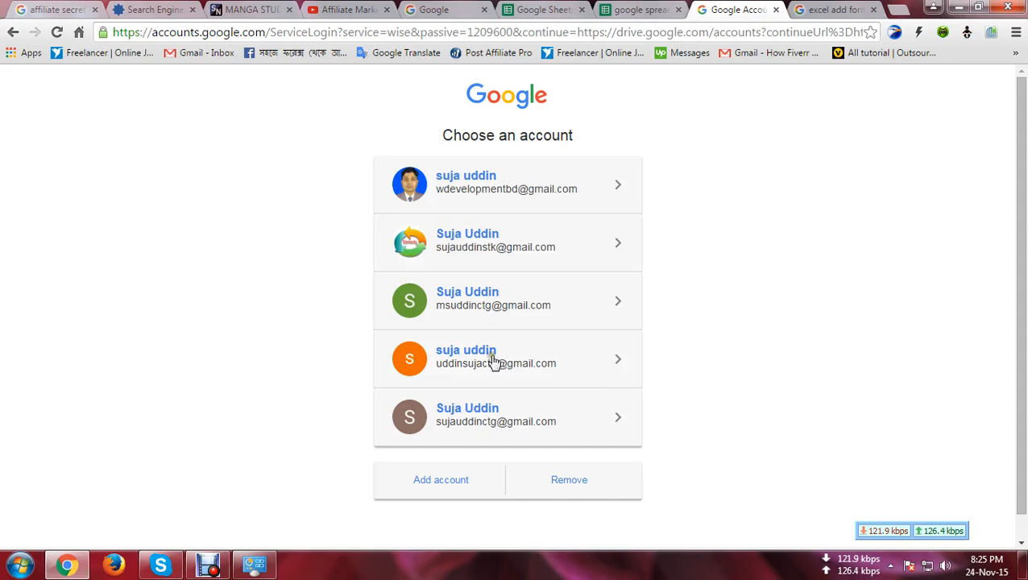
Step: Sign in to the shared-to account with its password, save it, and continue into Drive
left_click(473, 422)
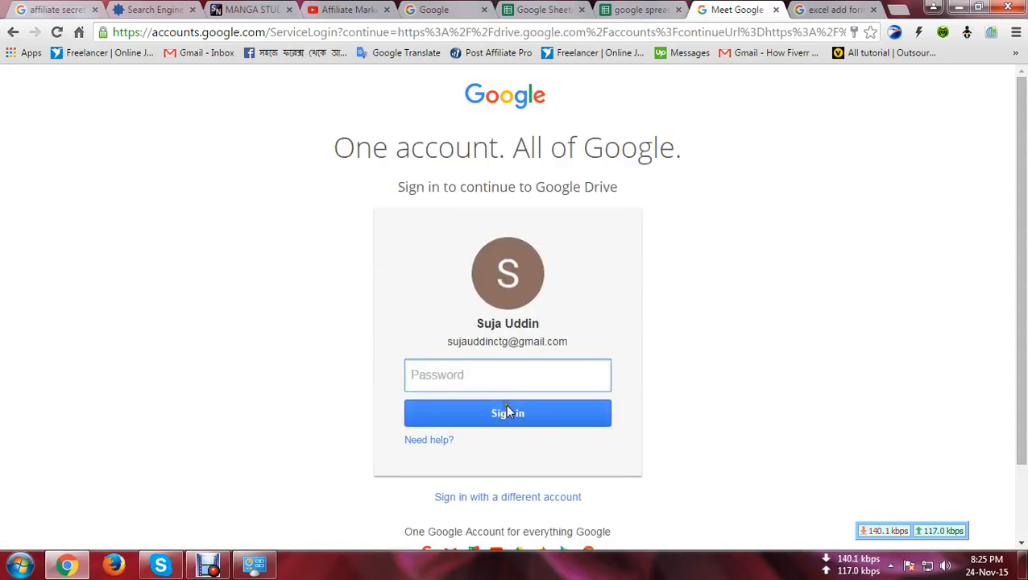
left_click(517, 380)
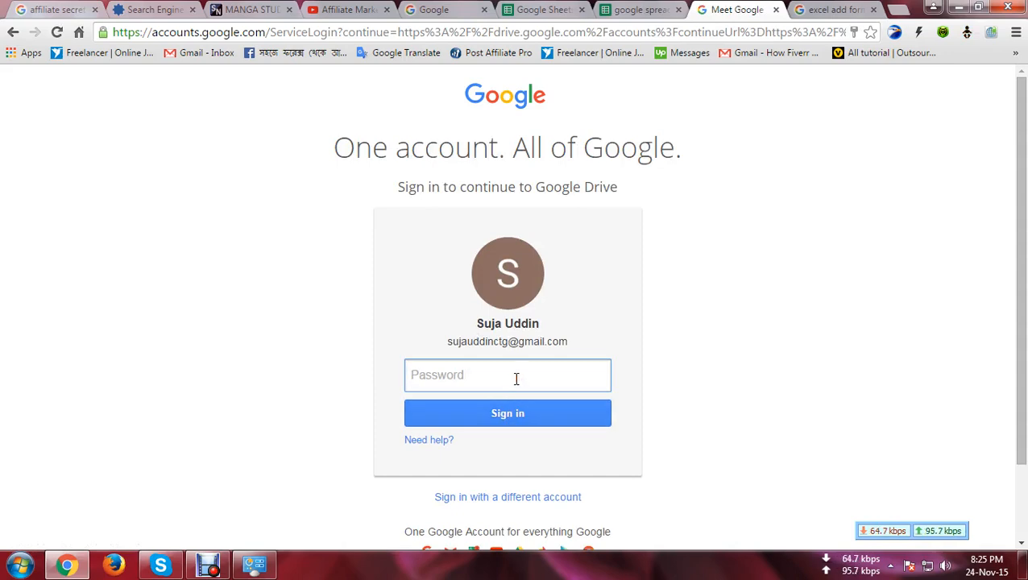
type("•")
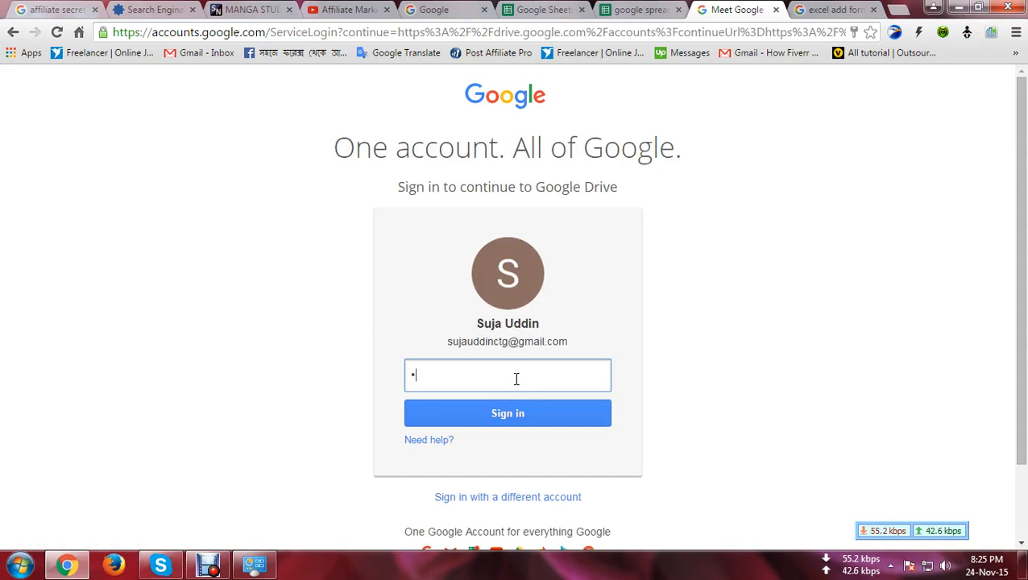
type("••••••••")
left_click(517, 416)
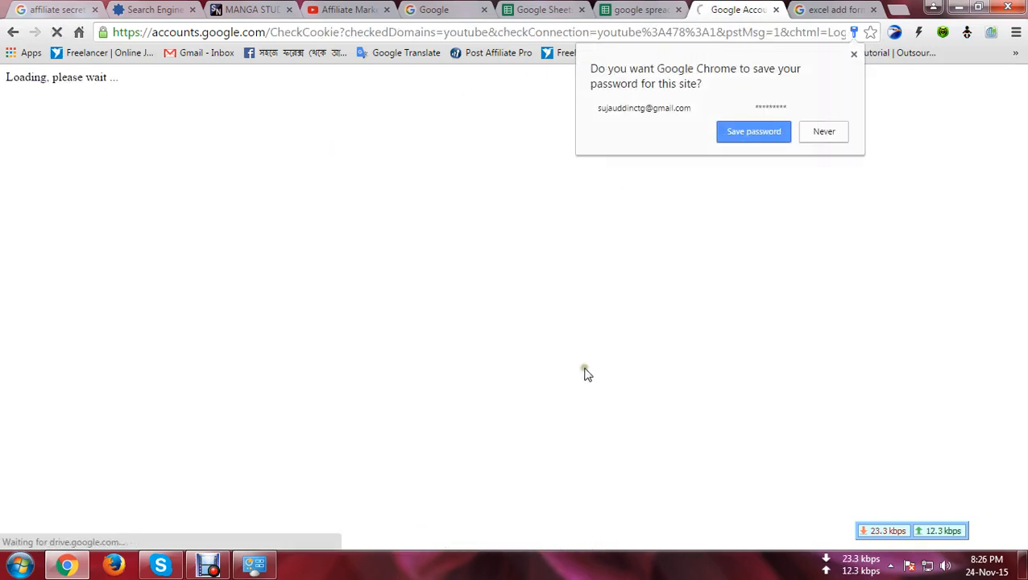
left_click(774, 131)
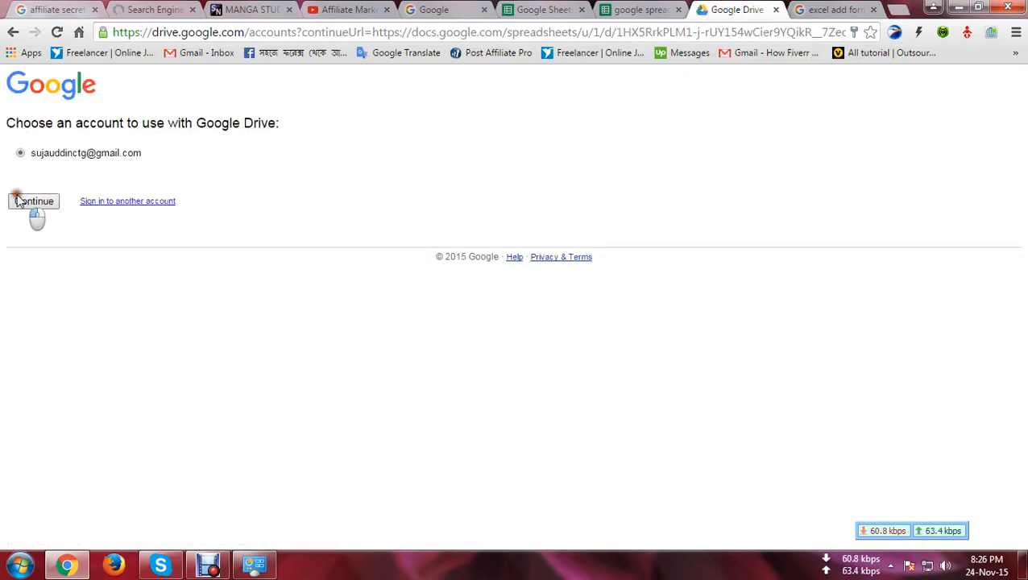
left_click(19, 202)
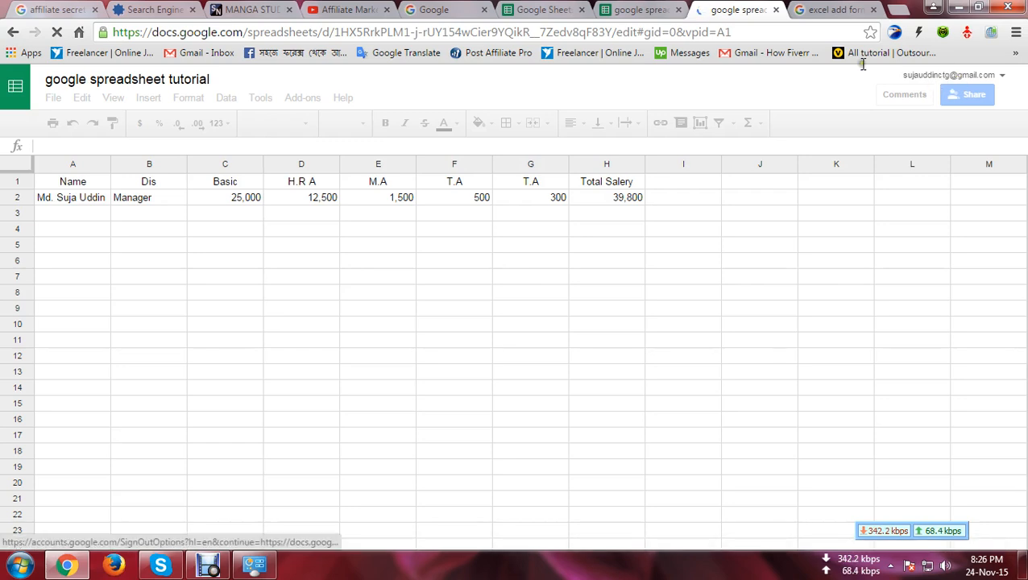
Step: Switch across browser tabs to the spreadsheet loaded under the second account
left_click(638, 10)
left_click(531, 11)
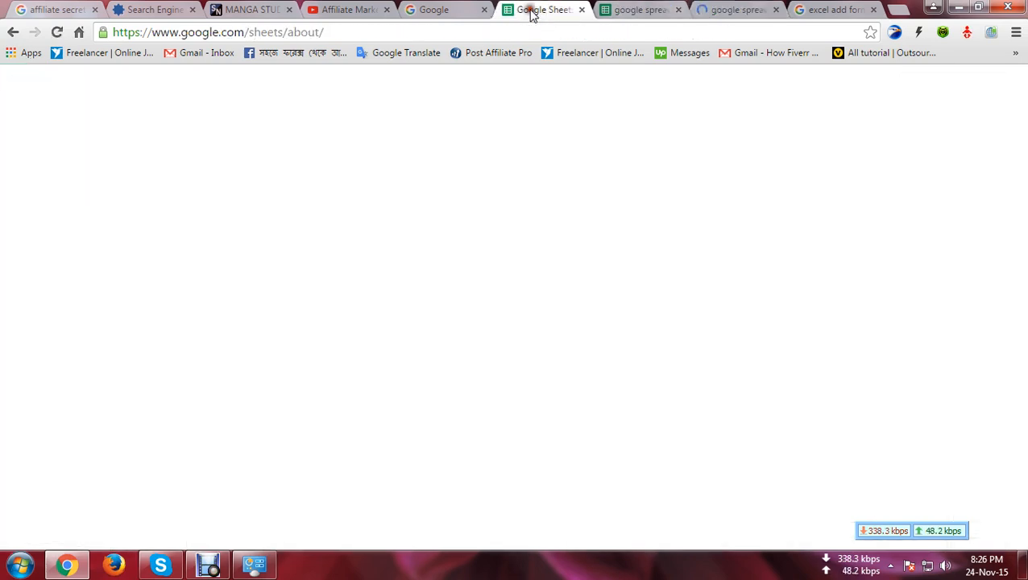
left_click(640, 11)
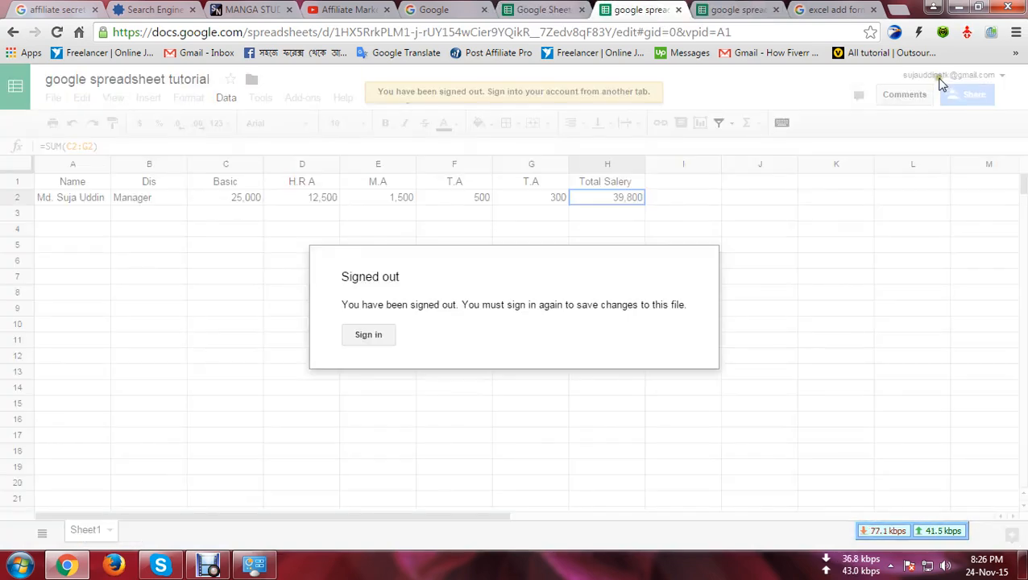
left_click(763, 18)
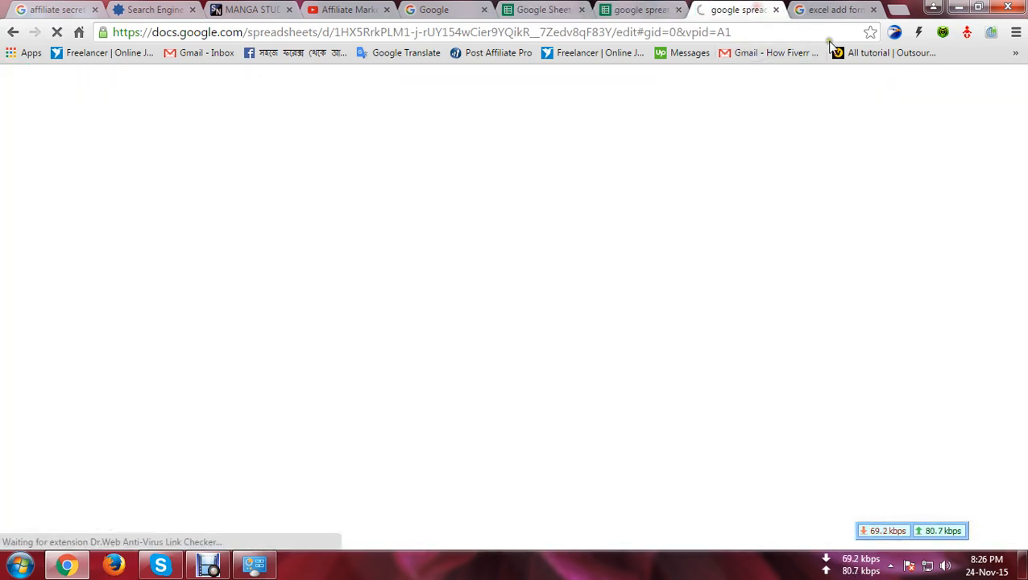